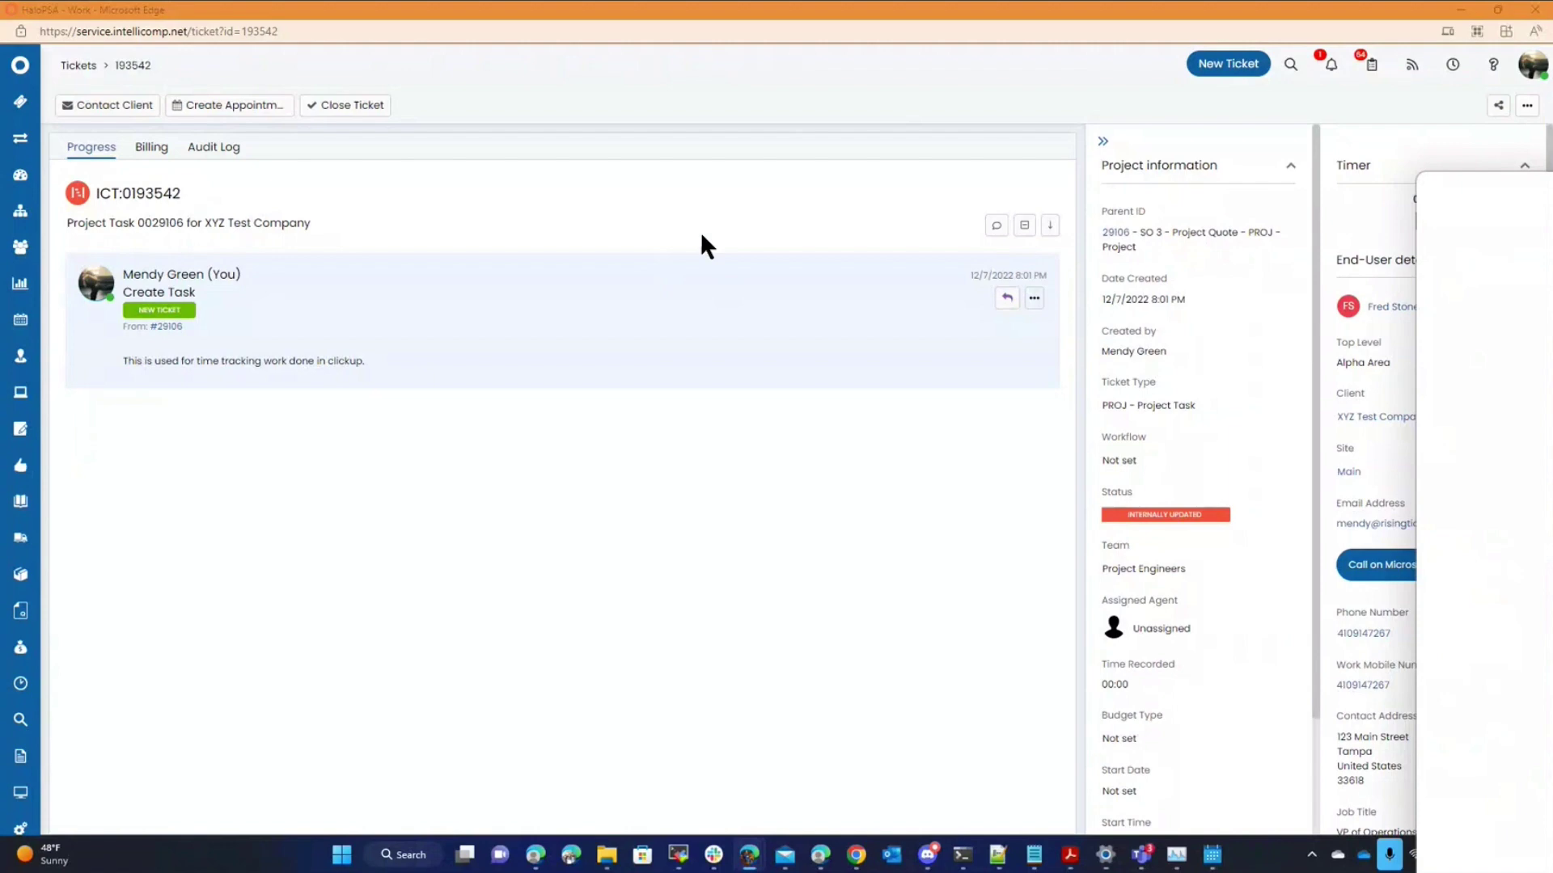
# Switch to Rewst and examine the Clickup to HaloPSA workflow from GrabClickUpTask through the ticket checks to the time update branches.
pyautogui.moveTo(1050, 230); pyautogui.dragTo(833, 135)
pyautogui.doubleClick(840, 133)
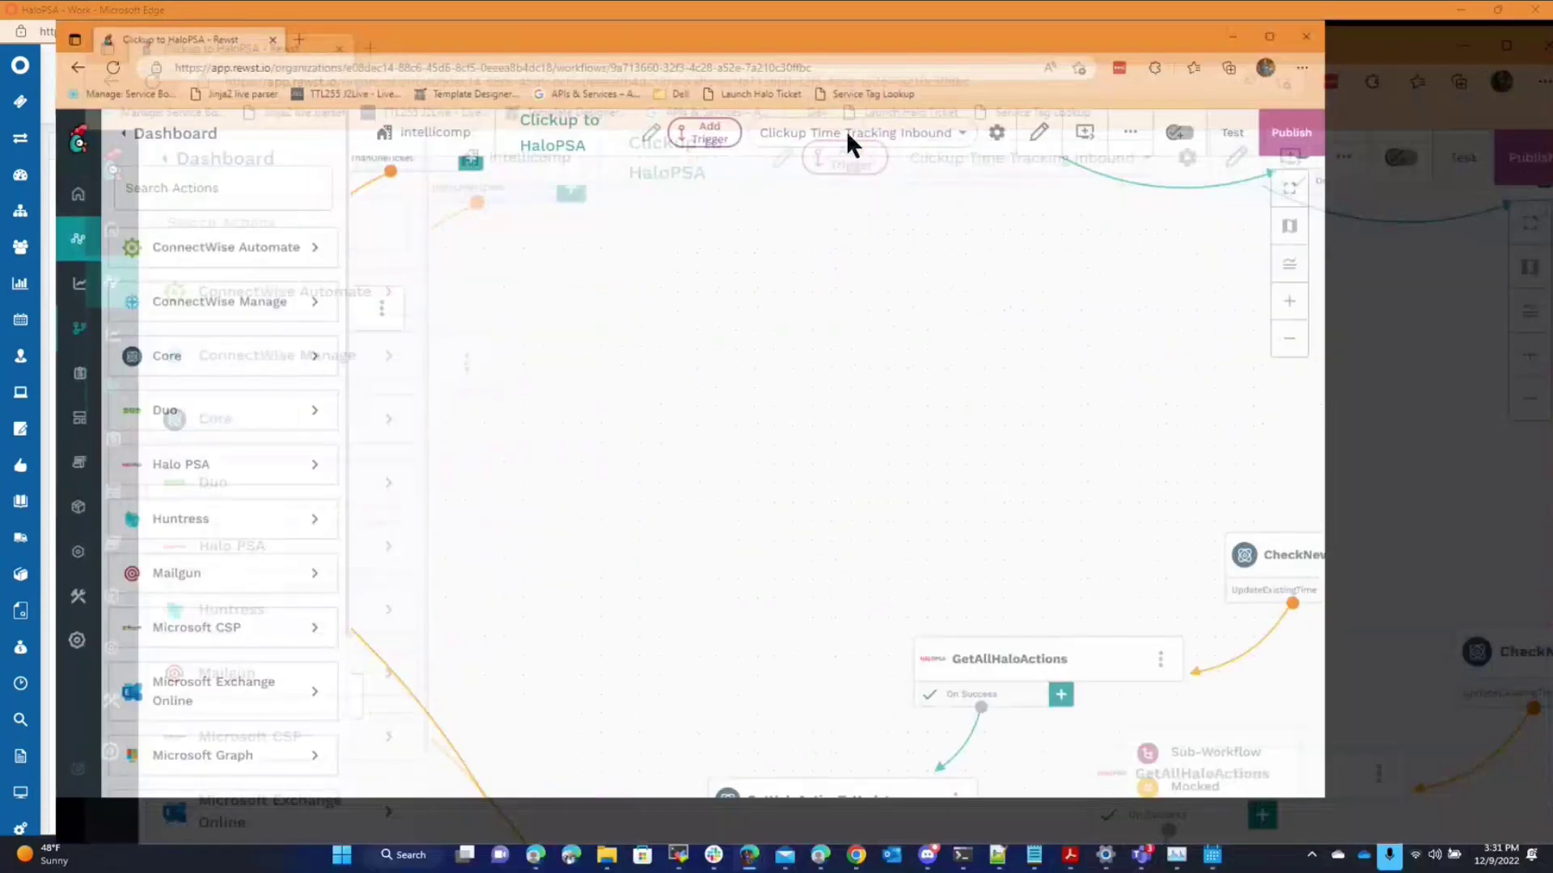
pyautogui.scroll(-3, 987, 342)
pyautogui.scroll(-3, 987, 342)
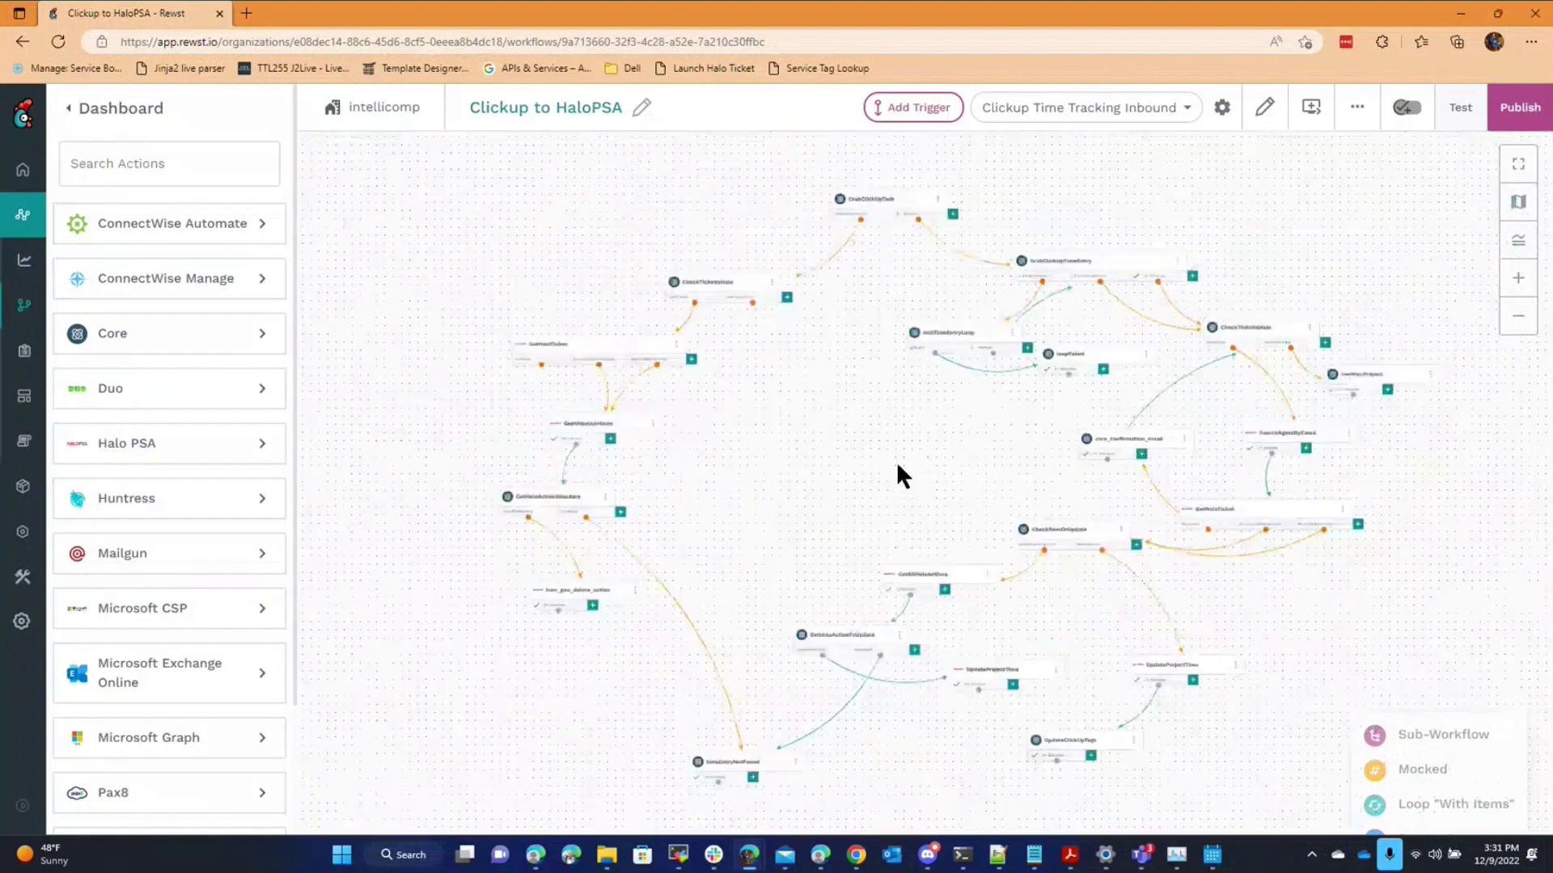
pyautogui.scroll(2, 867, 385)
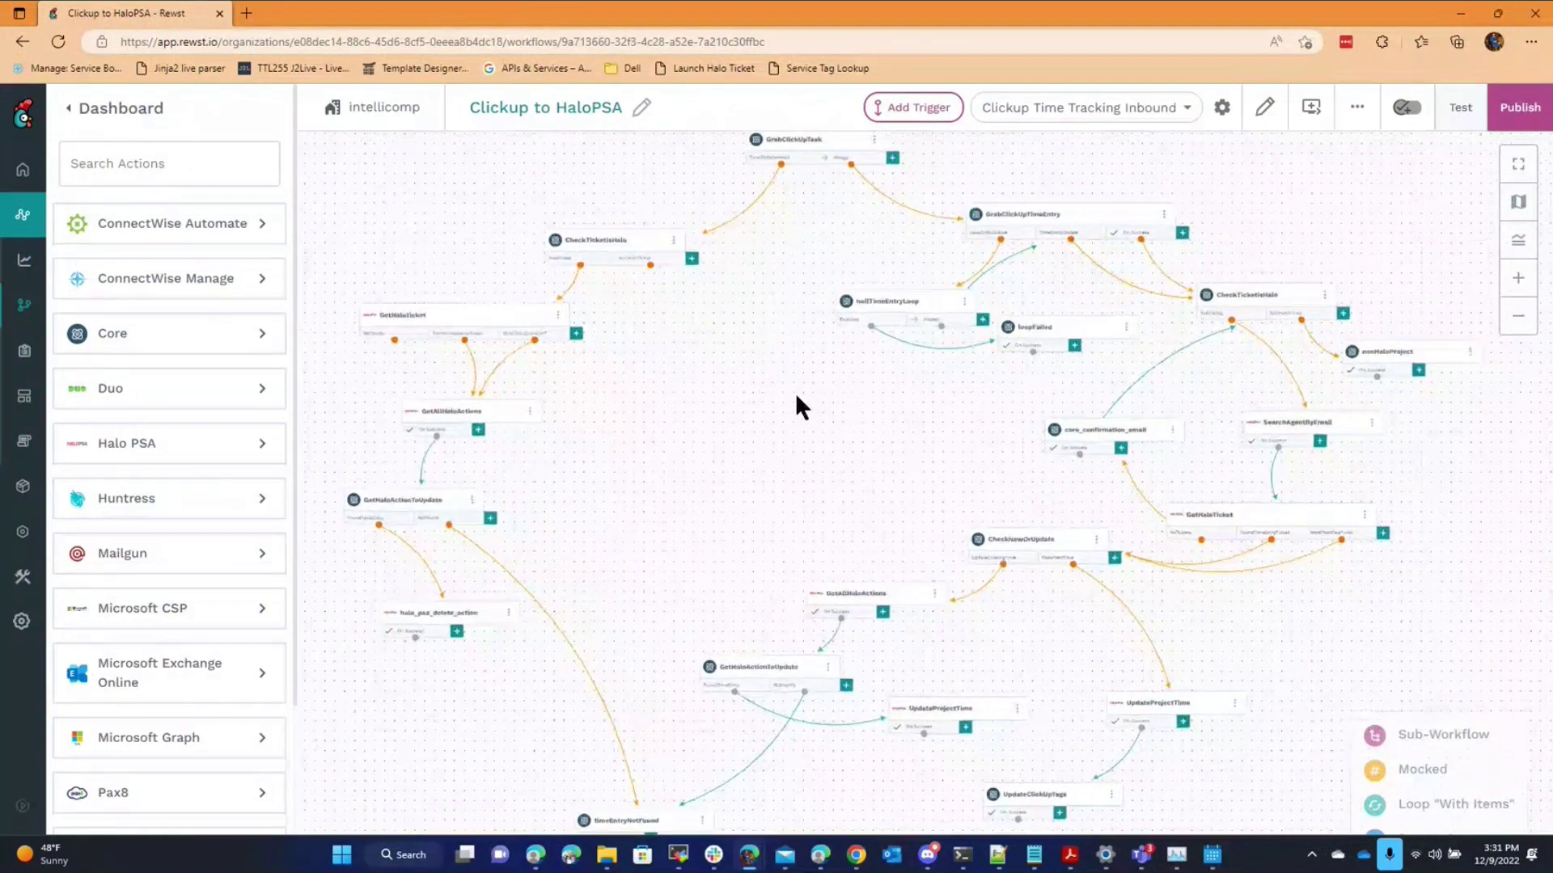
pyautogui.moveTo(770, 385); pyautogui.dragTo(660, 466)
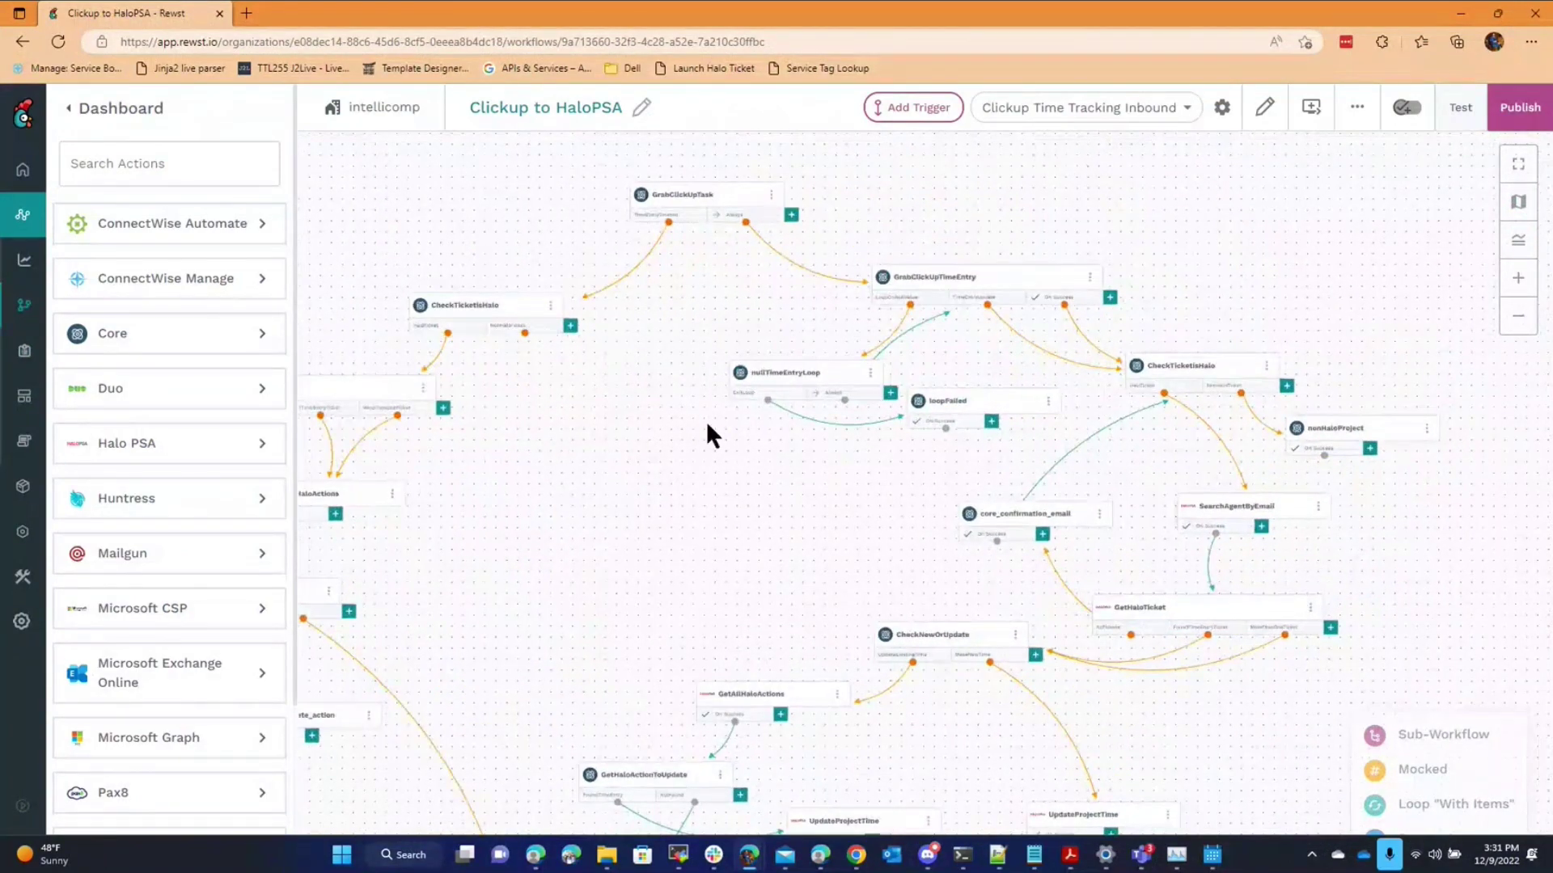
pyautogui.scroll(1, 706, 421)
pyautogui.moveTo(657, 367); pyautogui.dragTo(658, 463)
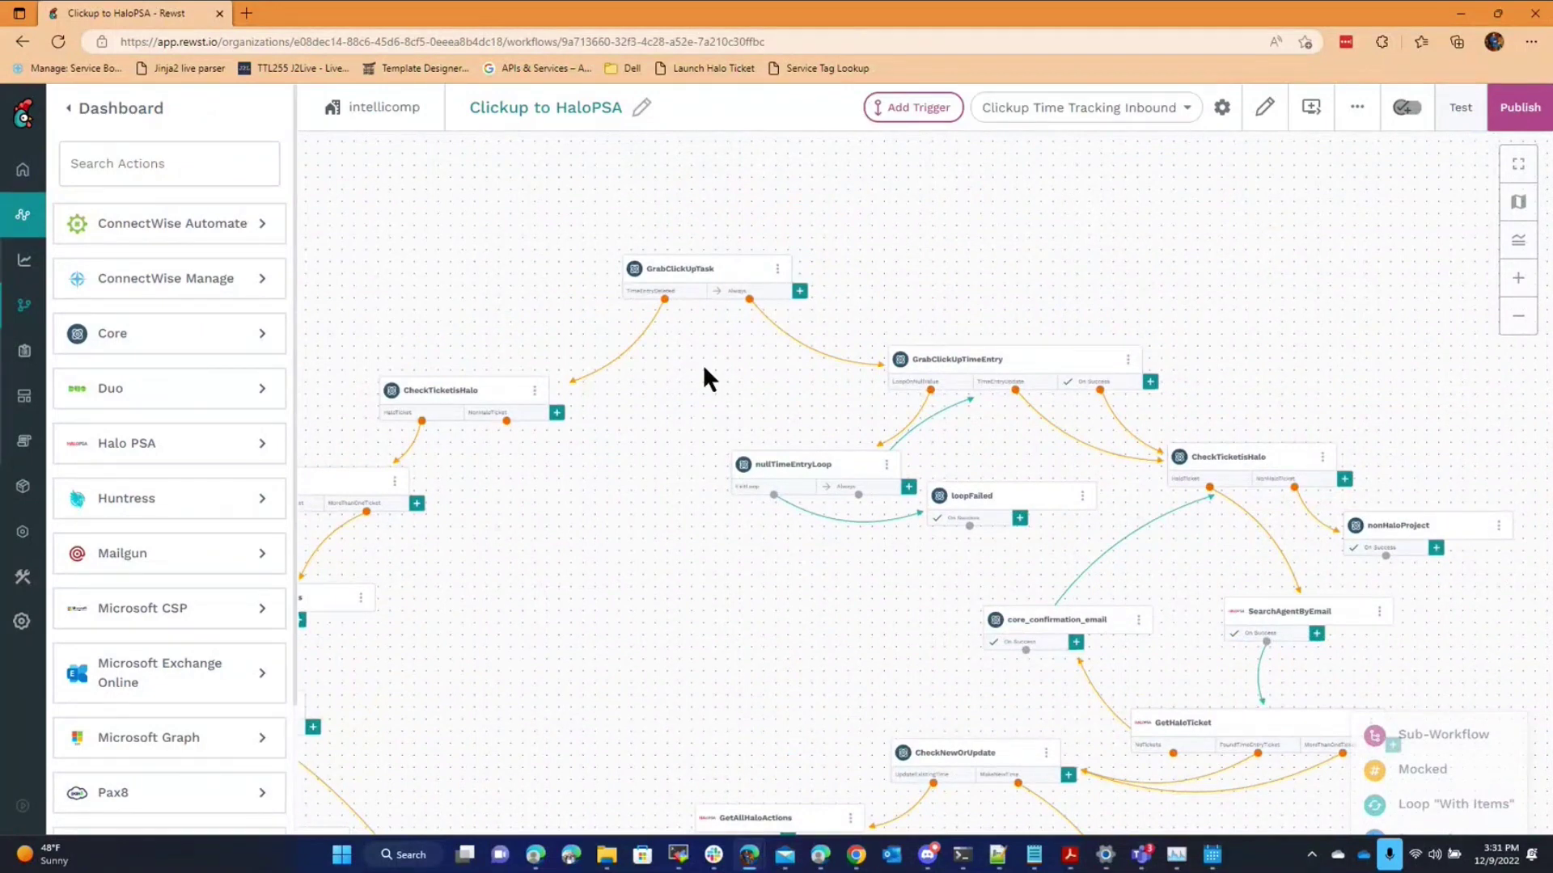
pyautogui.moveTo(704, 367); pyautogui.dragTo(743, 249)
pyautogui.moveTo(1001, 371); pyautogui.dragTo(892, 277)
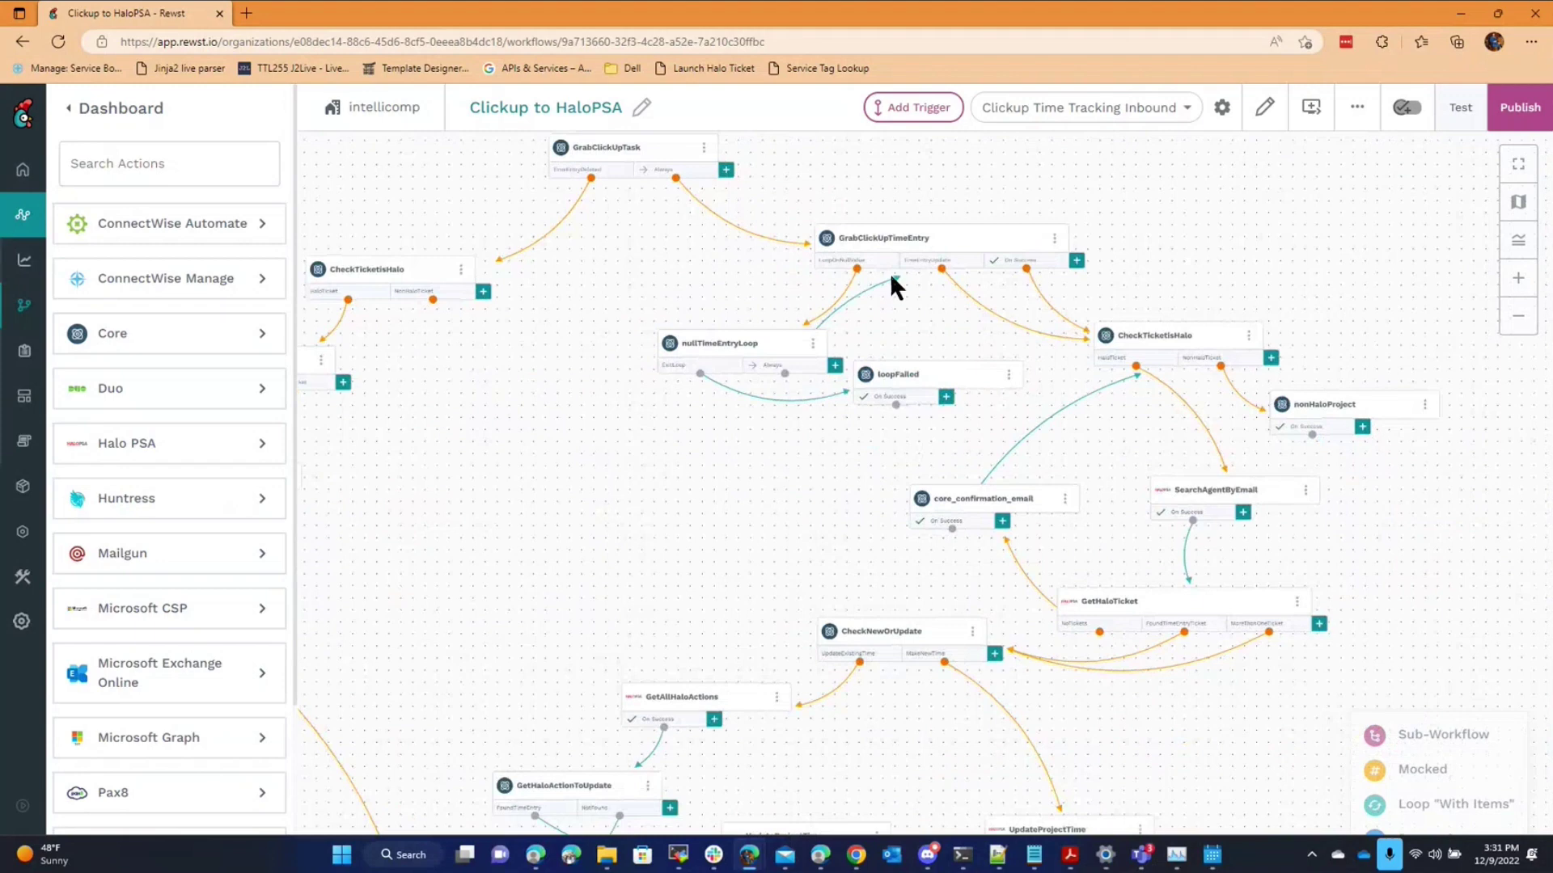
pyautogui.moveTo(945, 323); pyautogui.dragTo(812, 273)
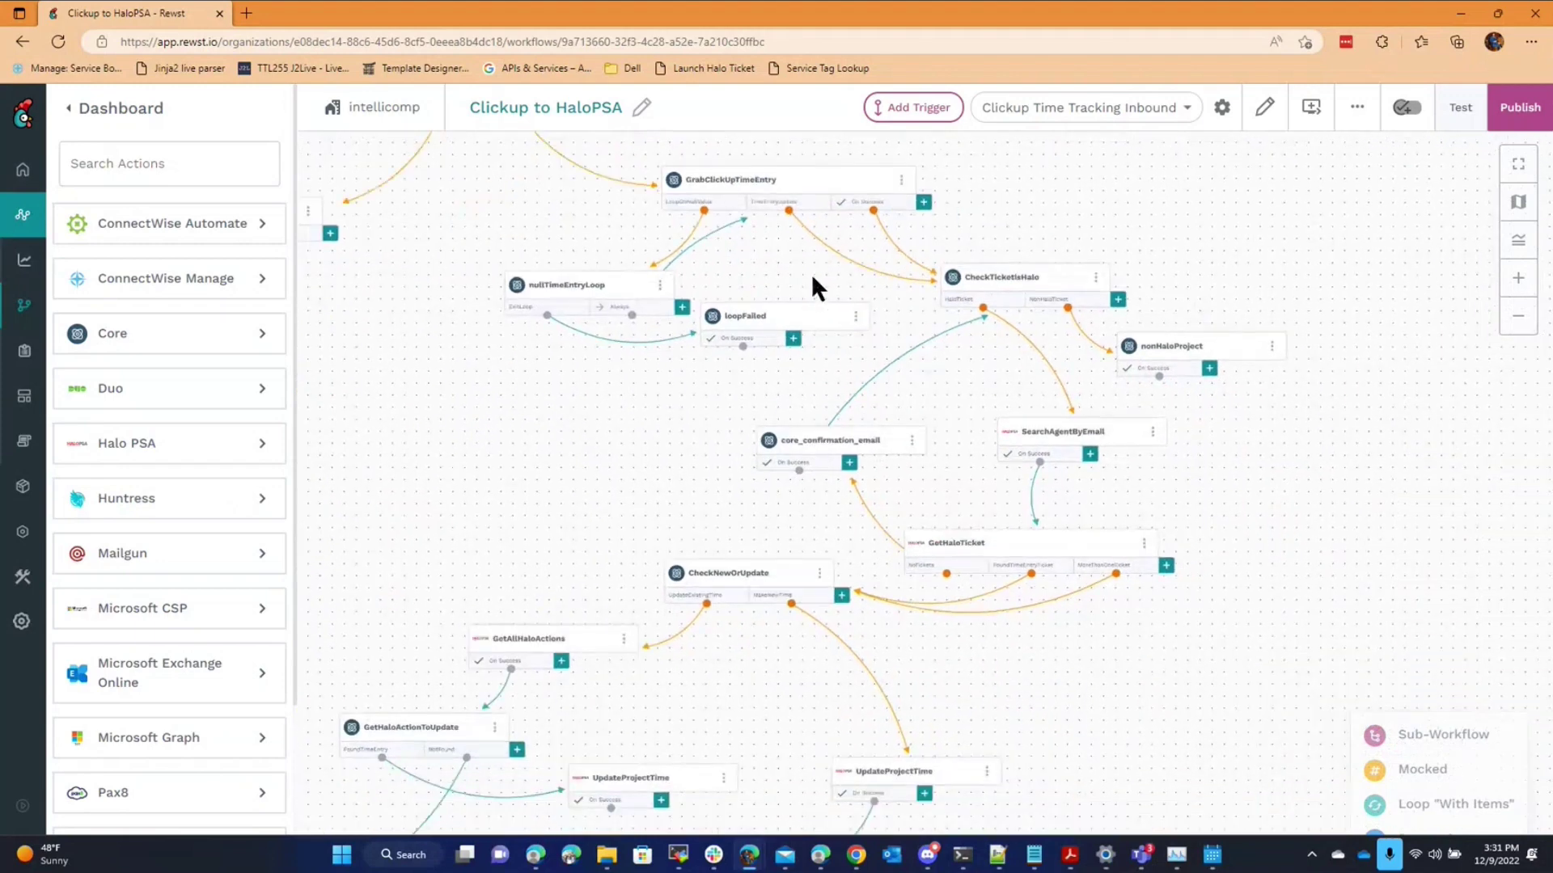
pyautogui.moveTo(959, 487); pyautogui.dragTo(1002, 347)
pyautogui.moveTo(1014, 527); pyautogui.dragTo(1177, 441)
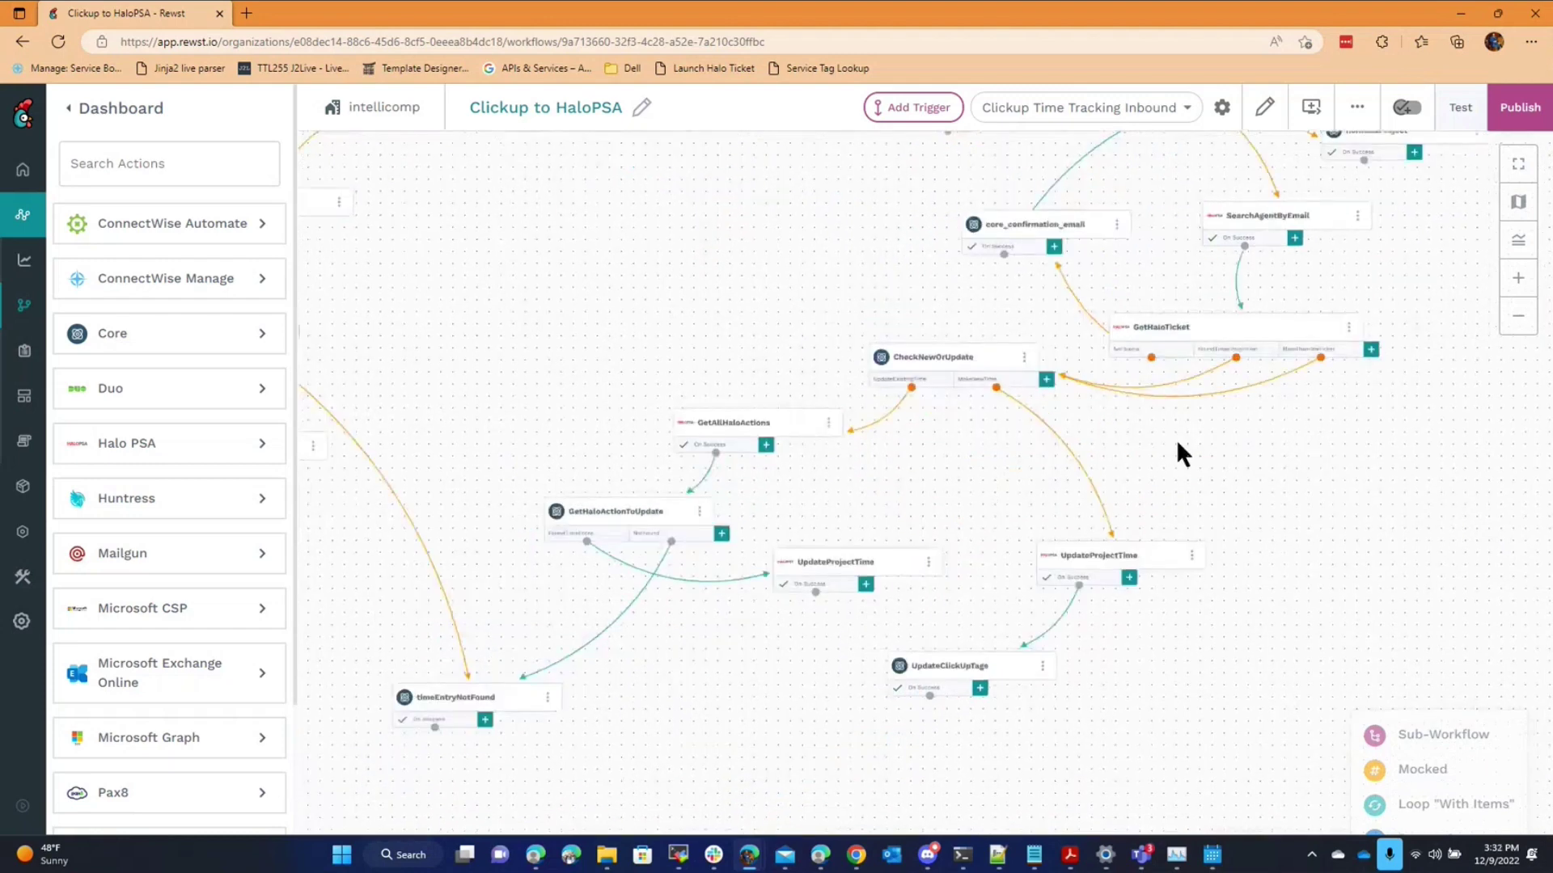
pyautogui.moveTo(959, 476); pyautogui.dragTo(1004, 432)
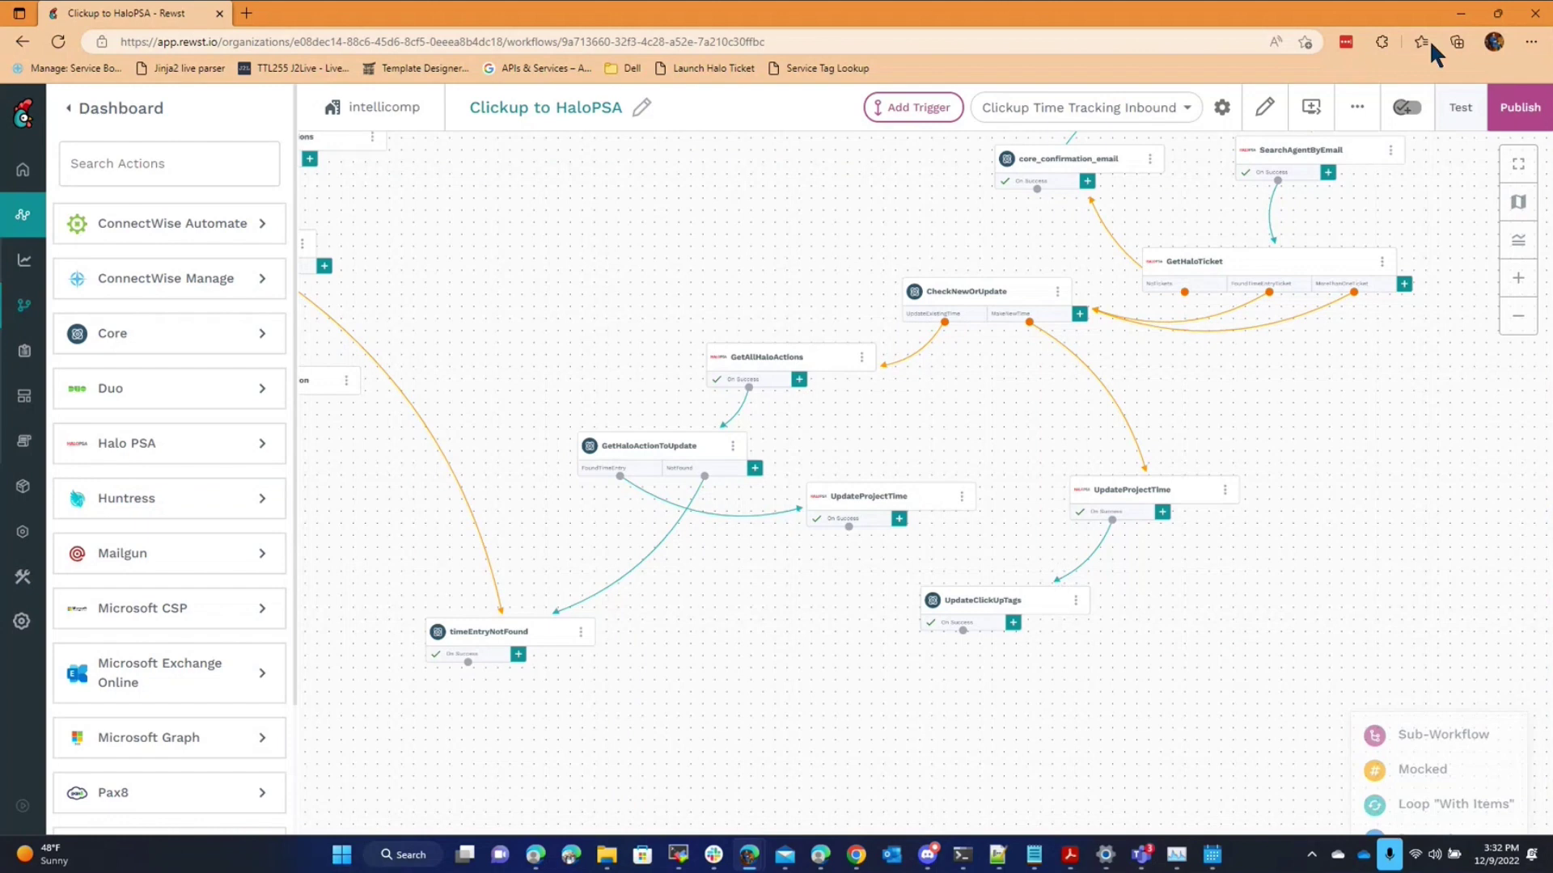
# Switch to ClickUp and open the "Create a new task" task in the ICT:0029106 Learn Tasks list.
pyautogui.click(1460, 13)
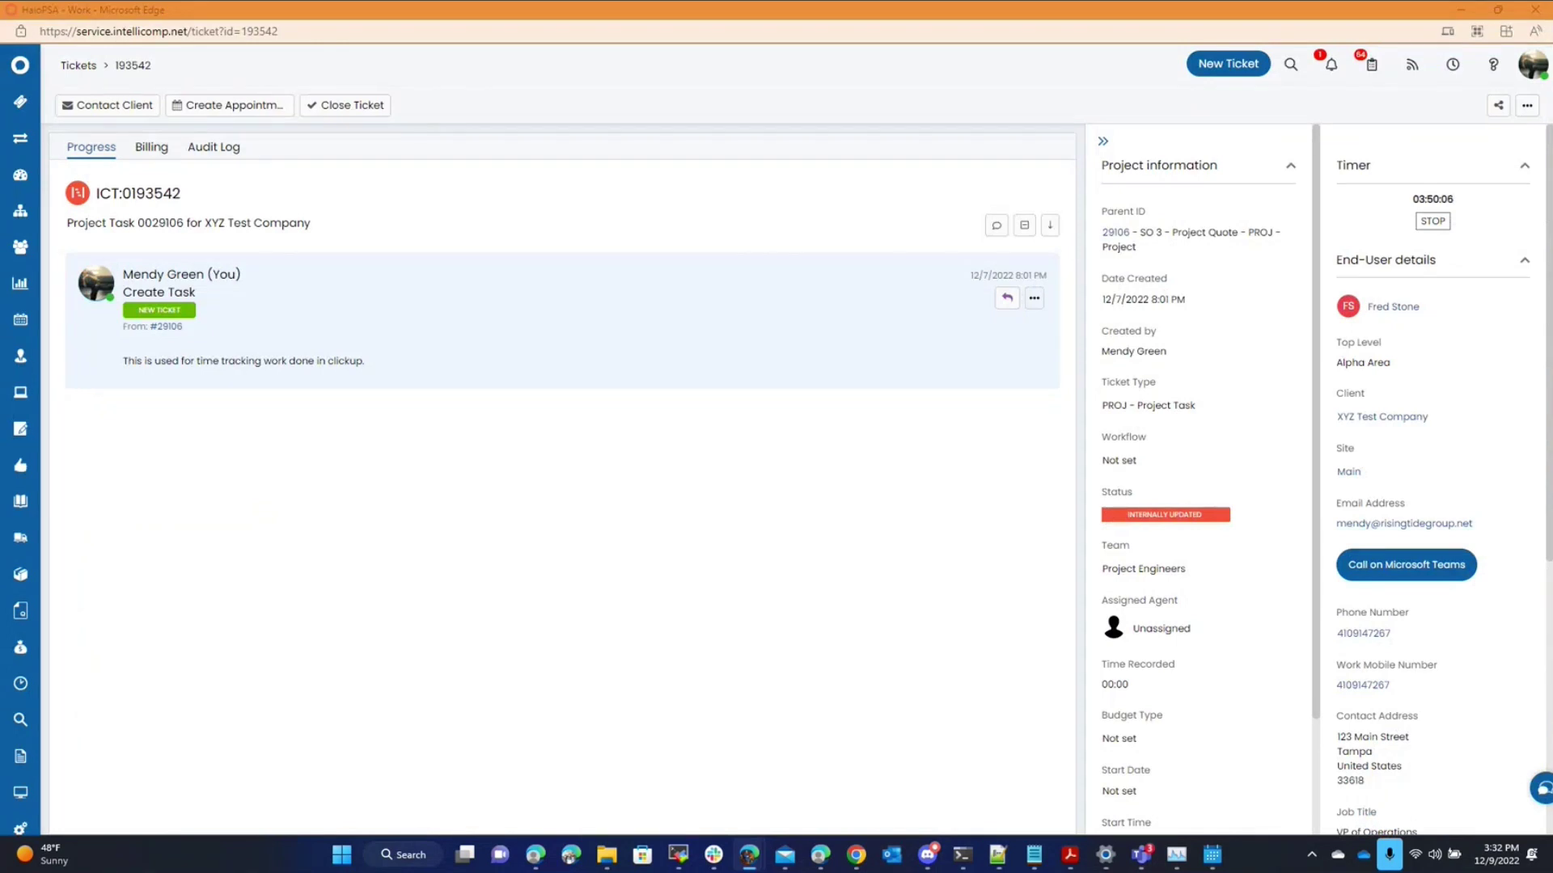
pyautogui.moveTo(1552, 283); pyautogui.dragTo(1053, 137)
pyautogui.doubleClick(1054, 138)
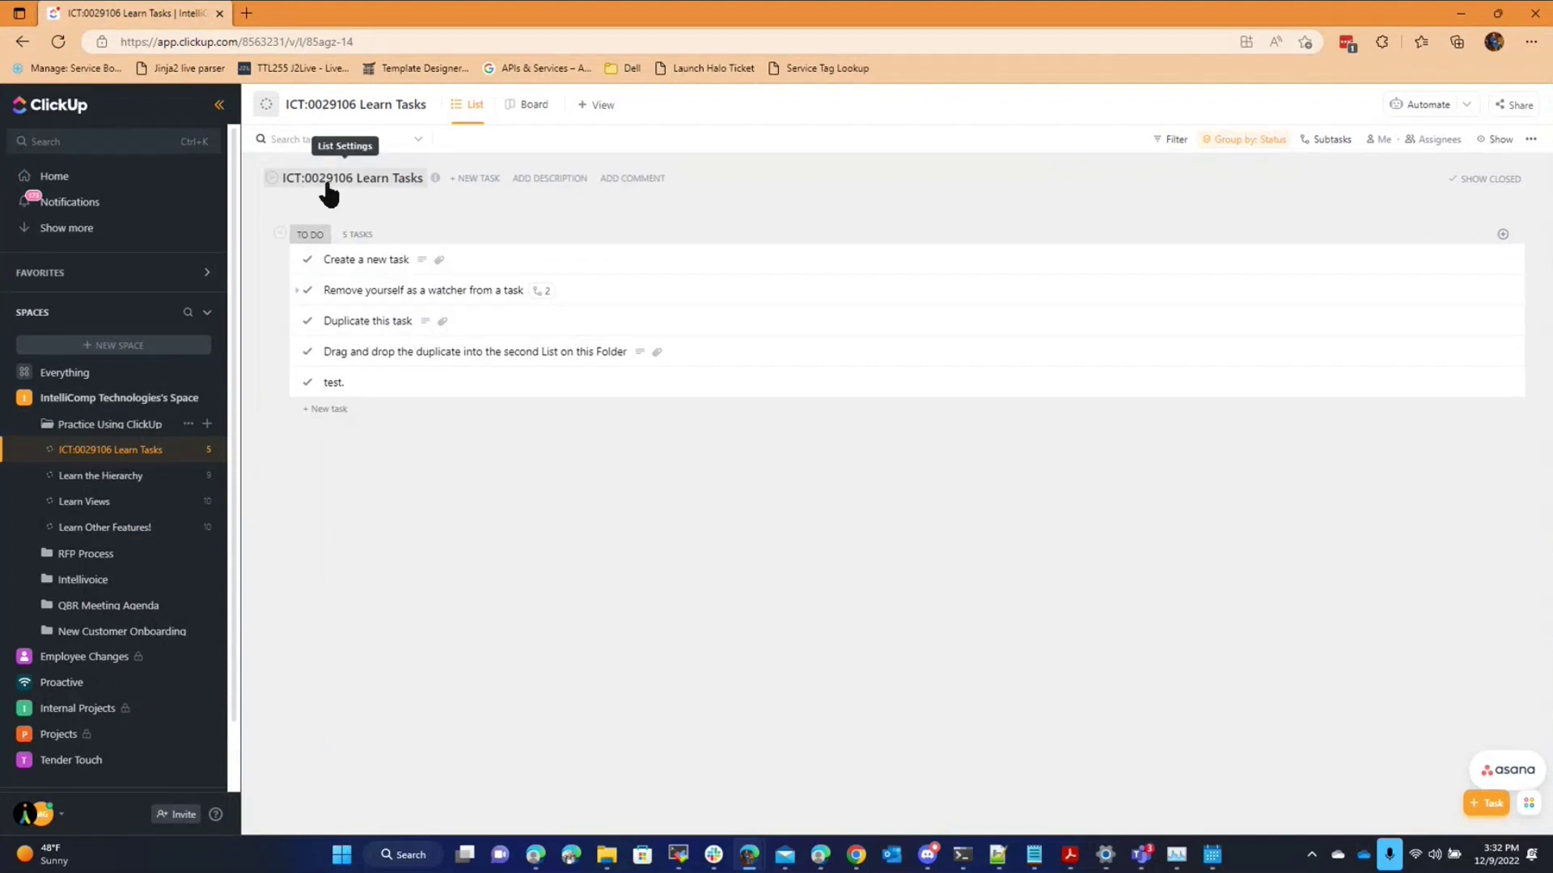
pyautogui.click(604, 258)
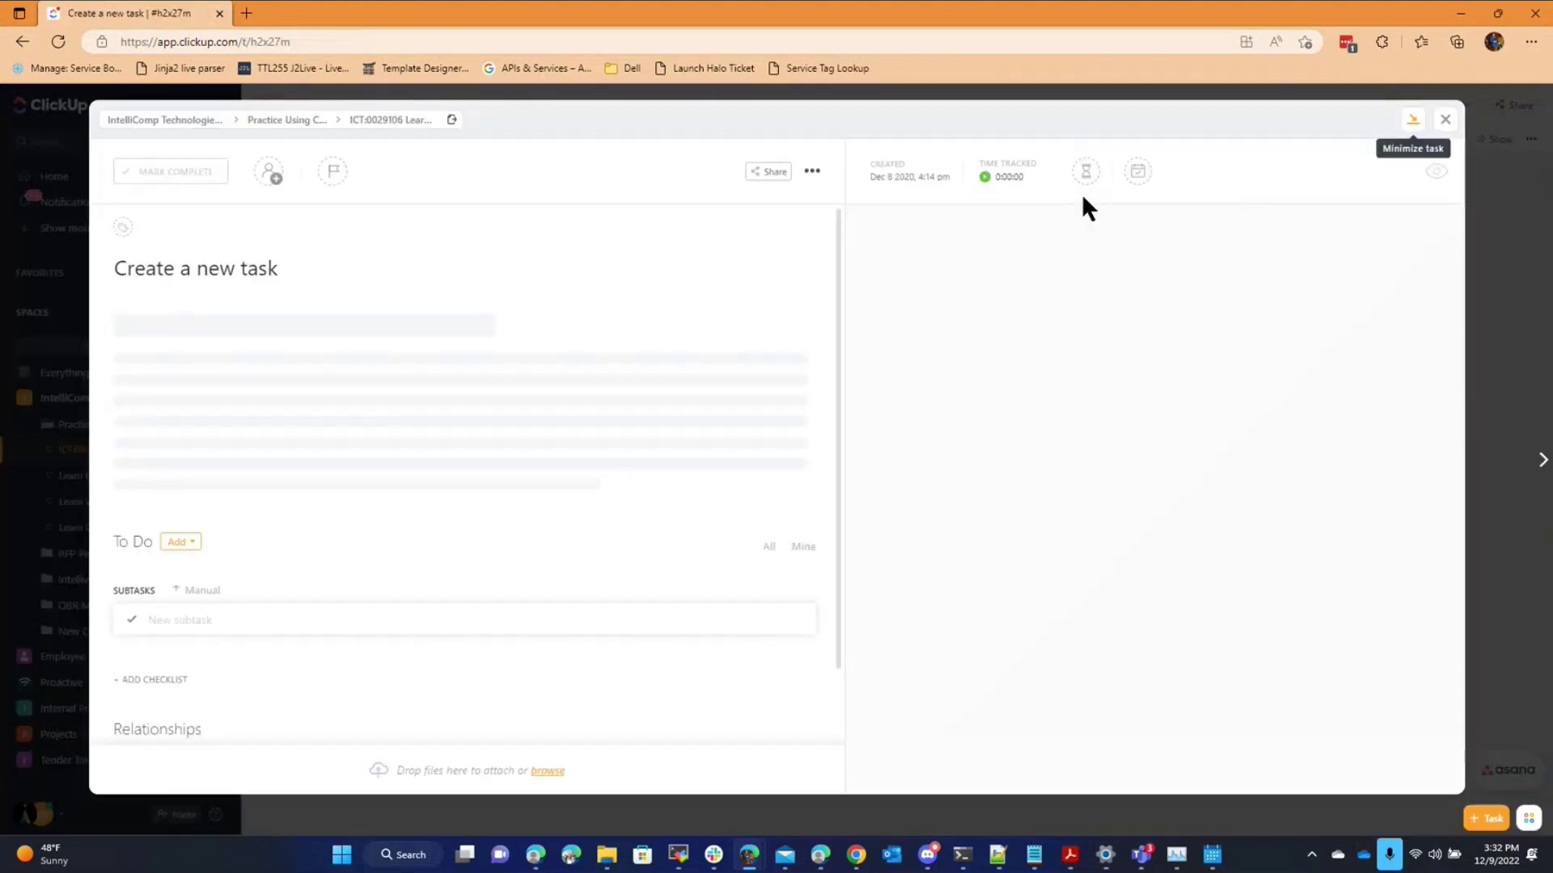
# Start a manual time entry on the task with the note "These are notes of a cool integration".
pyautogui.click(1011, 179)
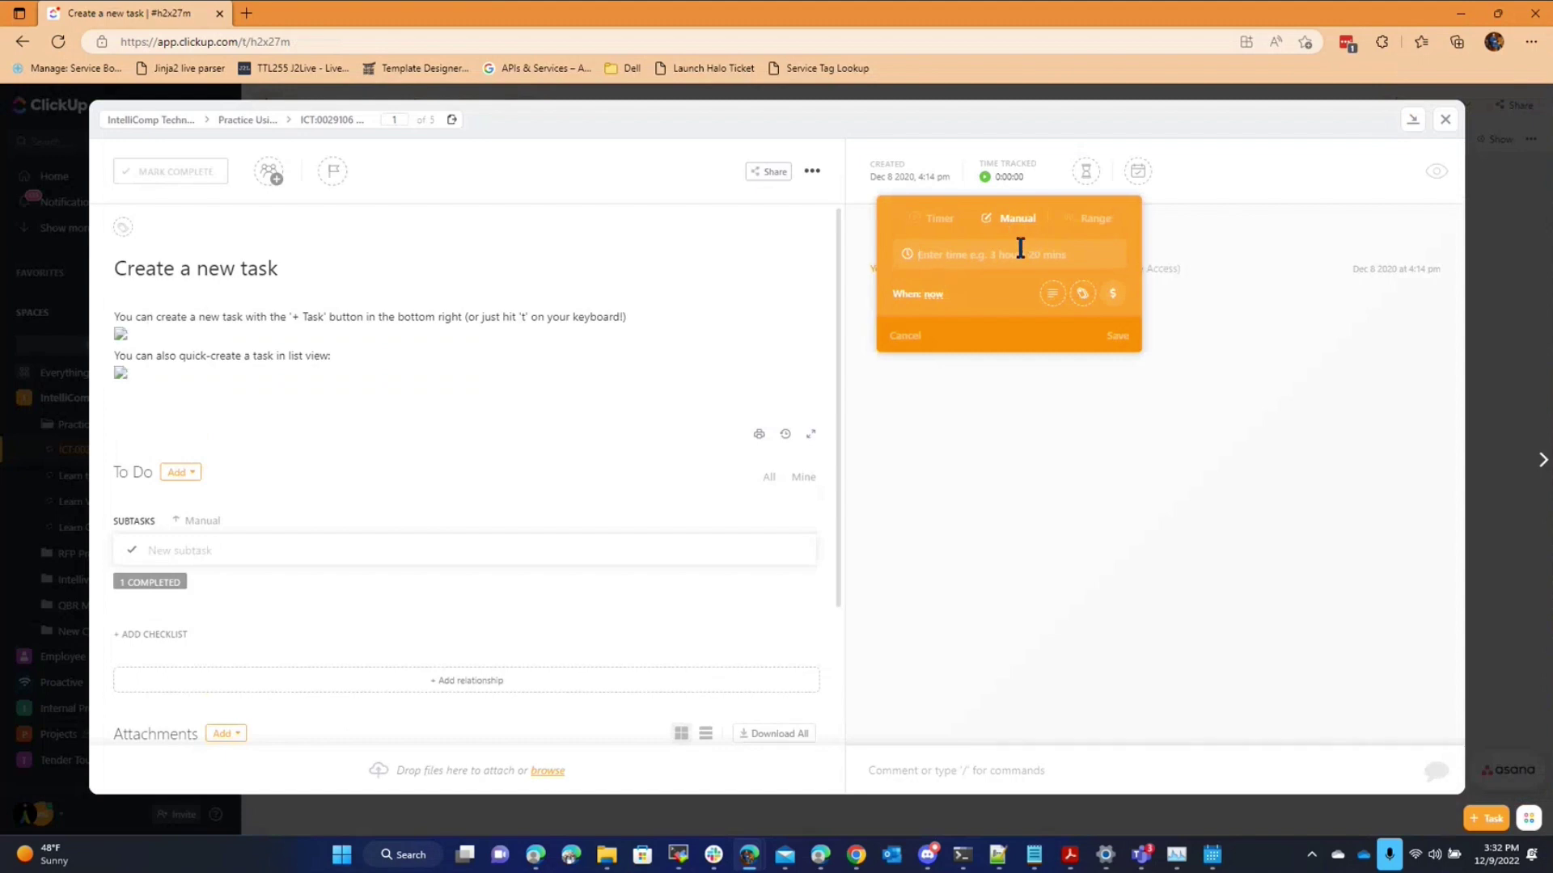
pyautogui.click(1052, 295)
pyautogui.write('The')
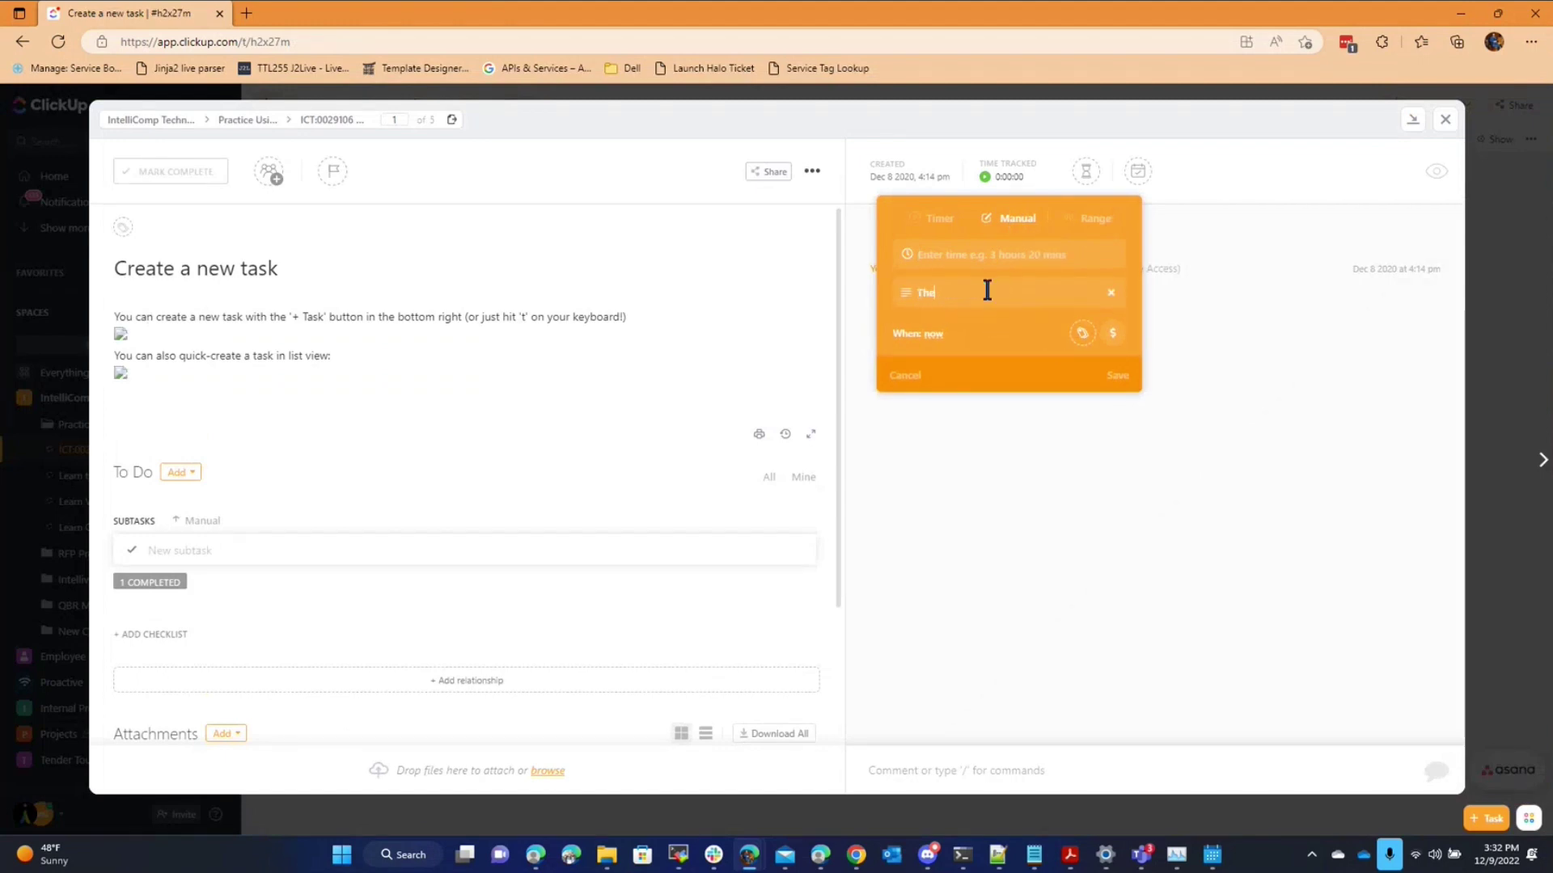
pyautogui.write('se are notes of a cool integration')
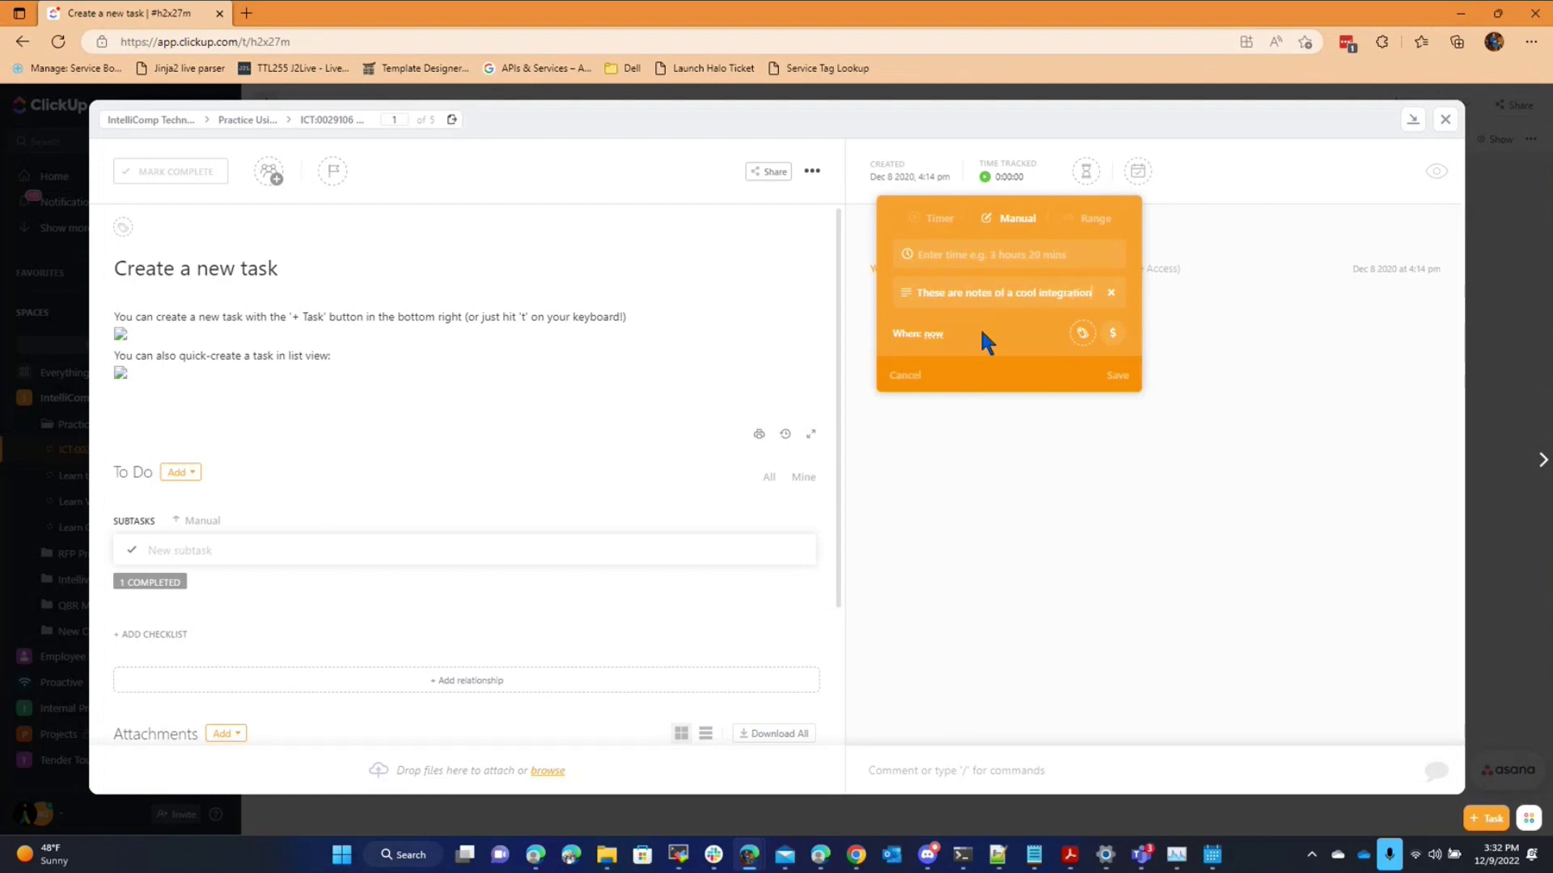
# Set the time entry's duration to 30 min, save it, and move the ClickUp window out of the way.
pyautogui.click(976, 247)
pyautogui.write('30 min')
pyautogui.click(938, 301)
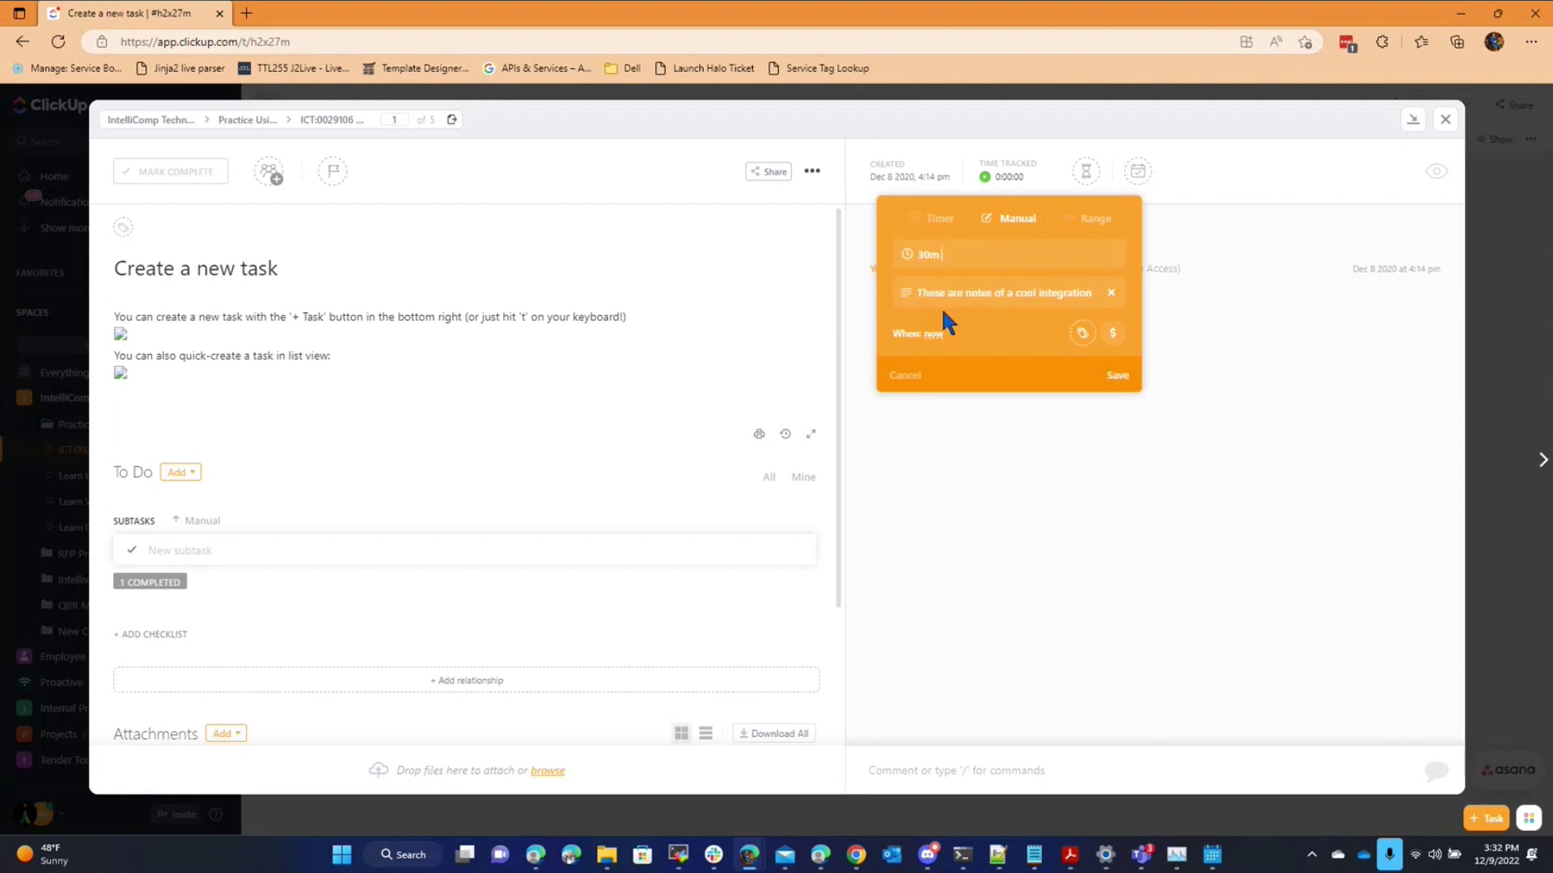
pyautogui.click(1111, 375)
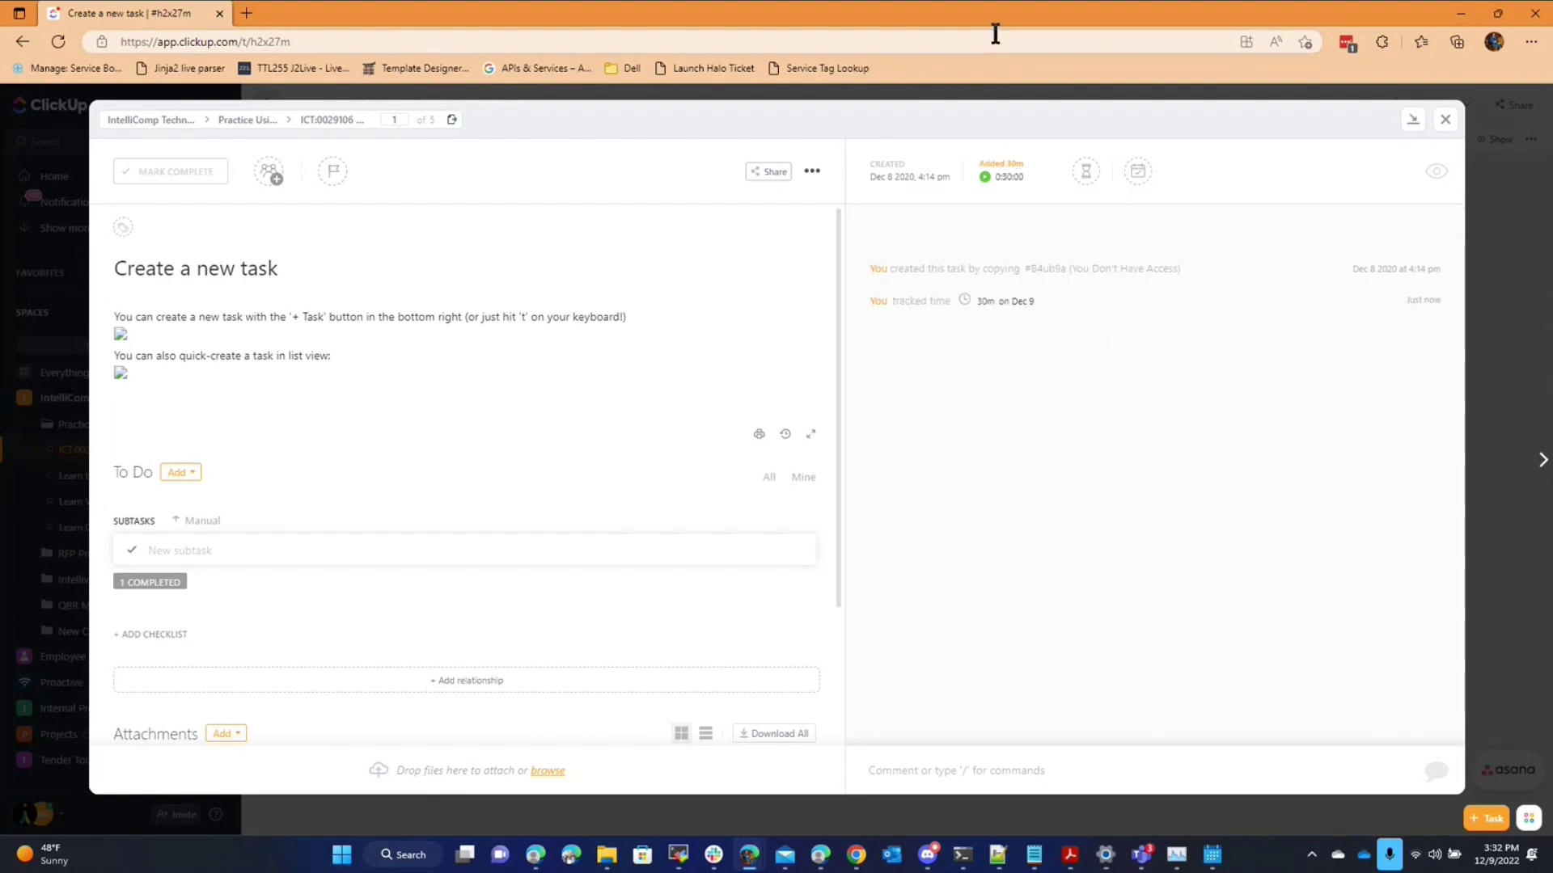
pyautogui.moveTo(1016, 14); pyautogui.dragTo(1552, 159)
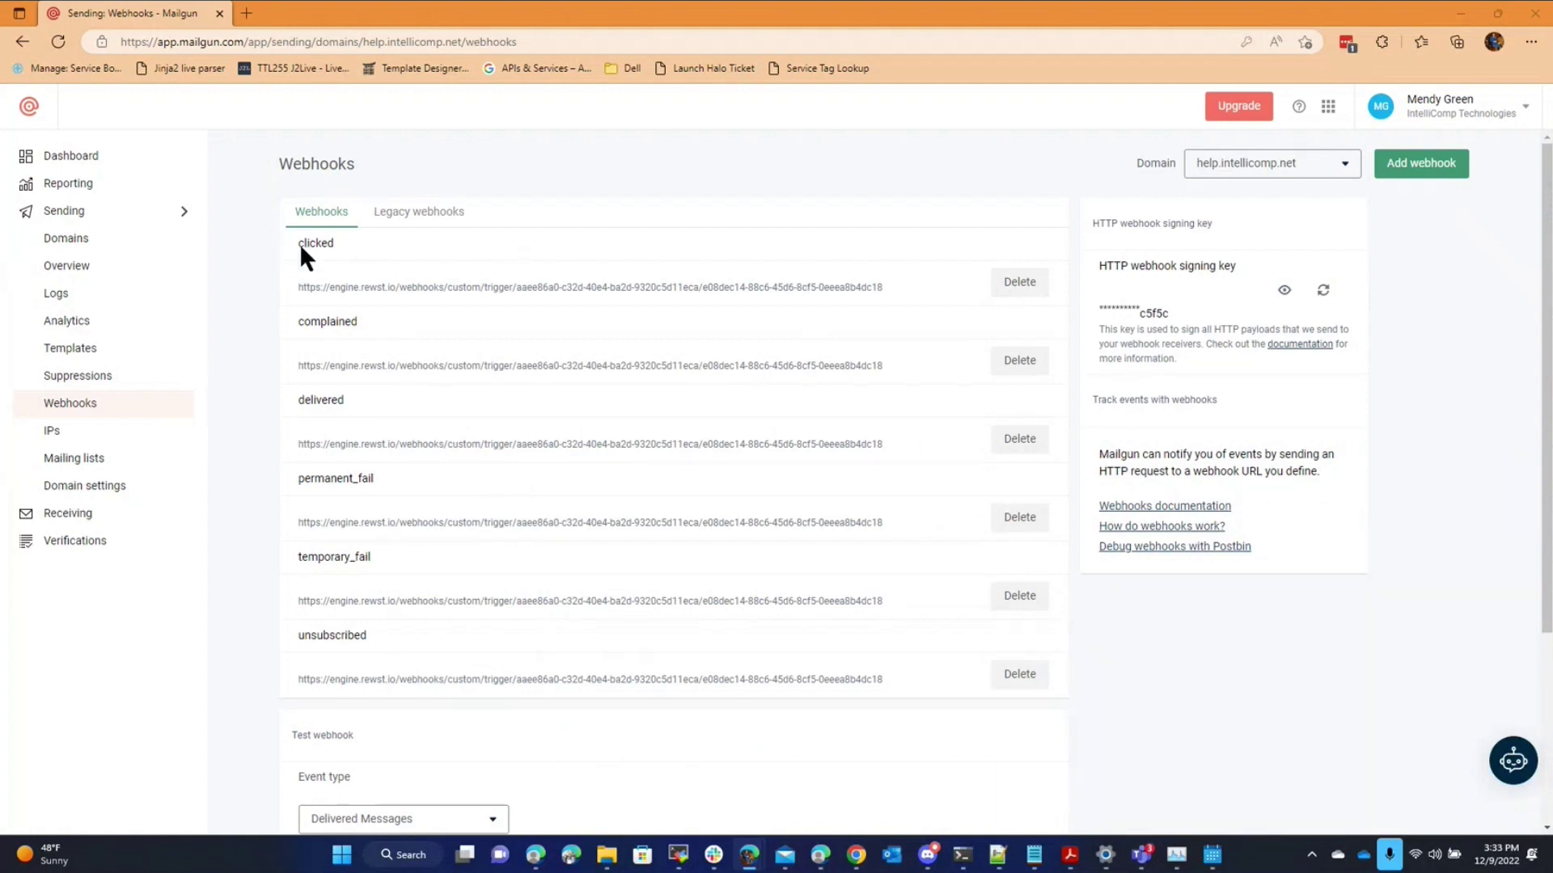
# Examine the Mailgun webhooks for help.intellicomp.net and the event types offered for a new webhook, without adding one.
pyautogui.moveTo(293, 244); pyautogui.dragTo(773, 471)
pyautogui.click(771, 467)
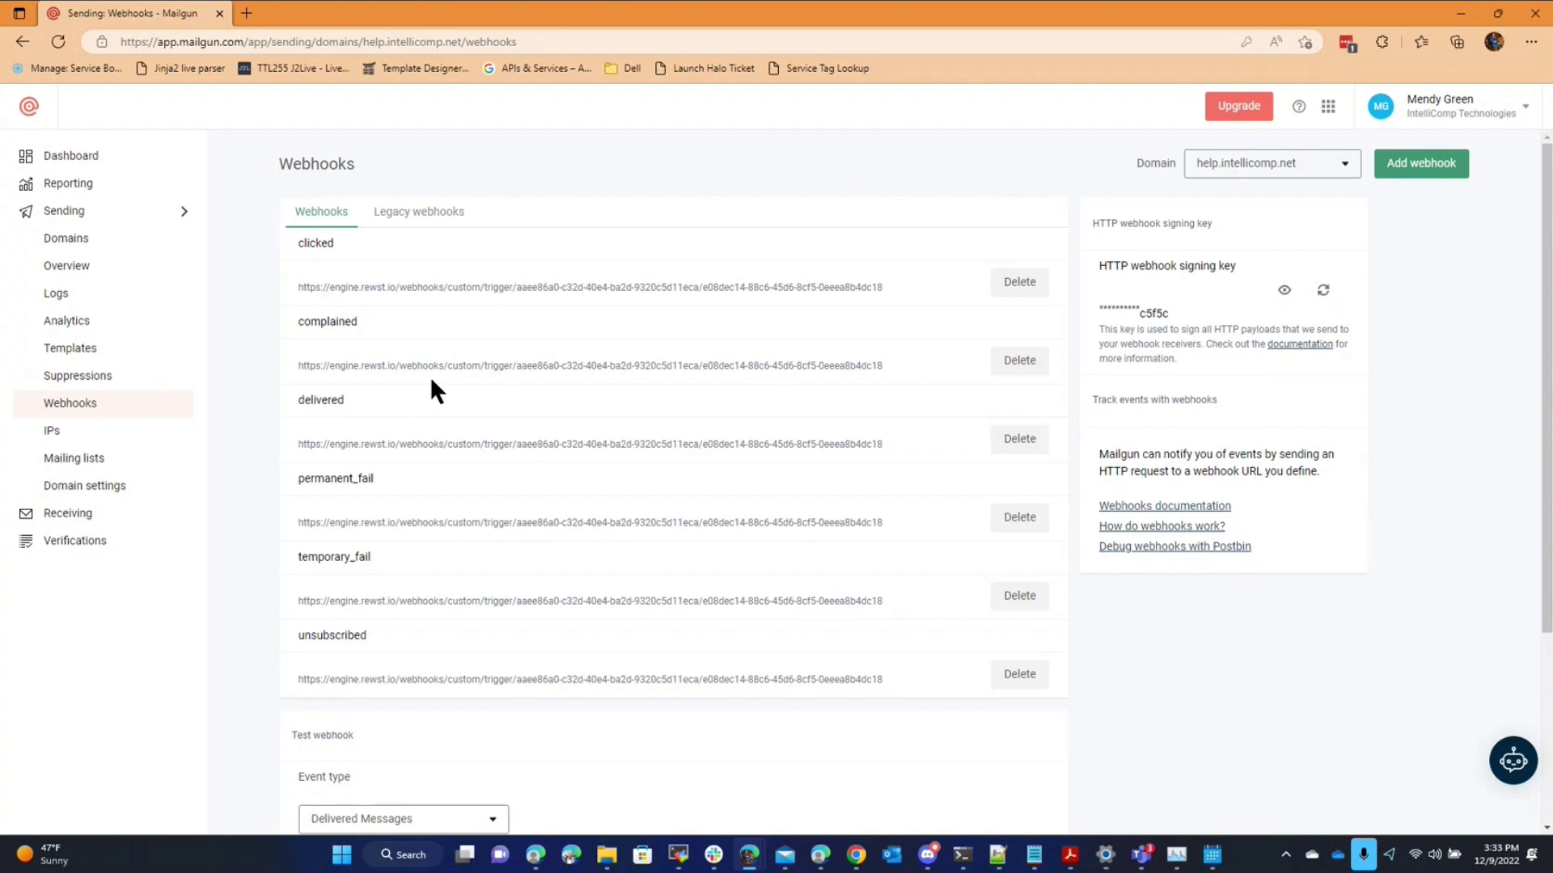
pyautogui.click(1394, 166)
pyautogui.click(760, 404)
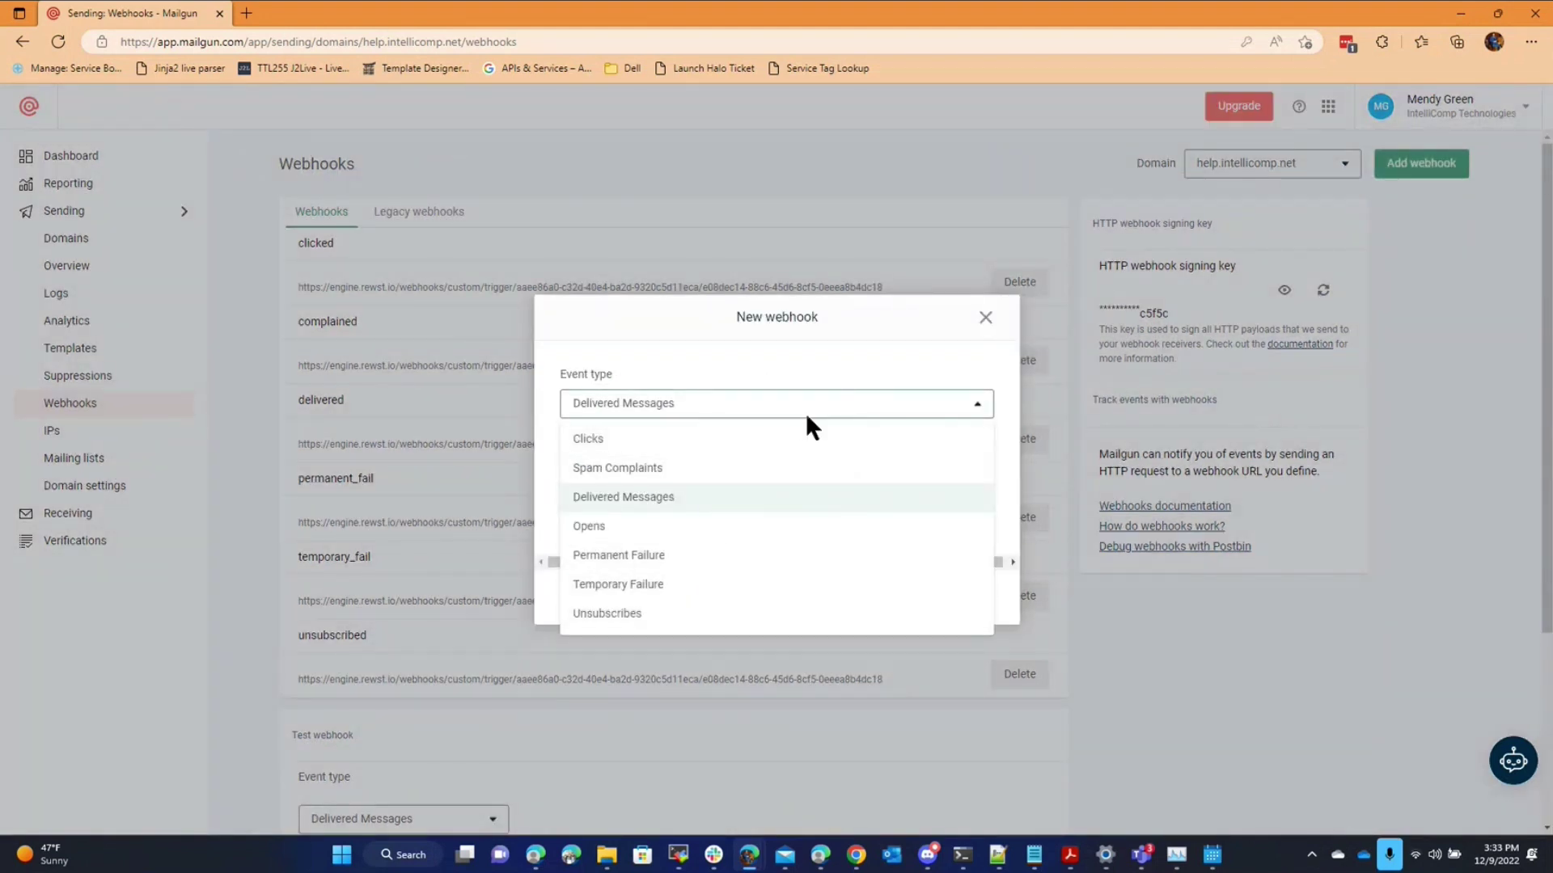
pyautogui.click(986, 317)
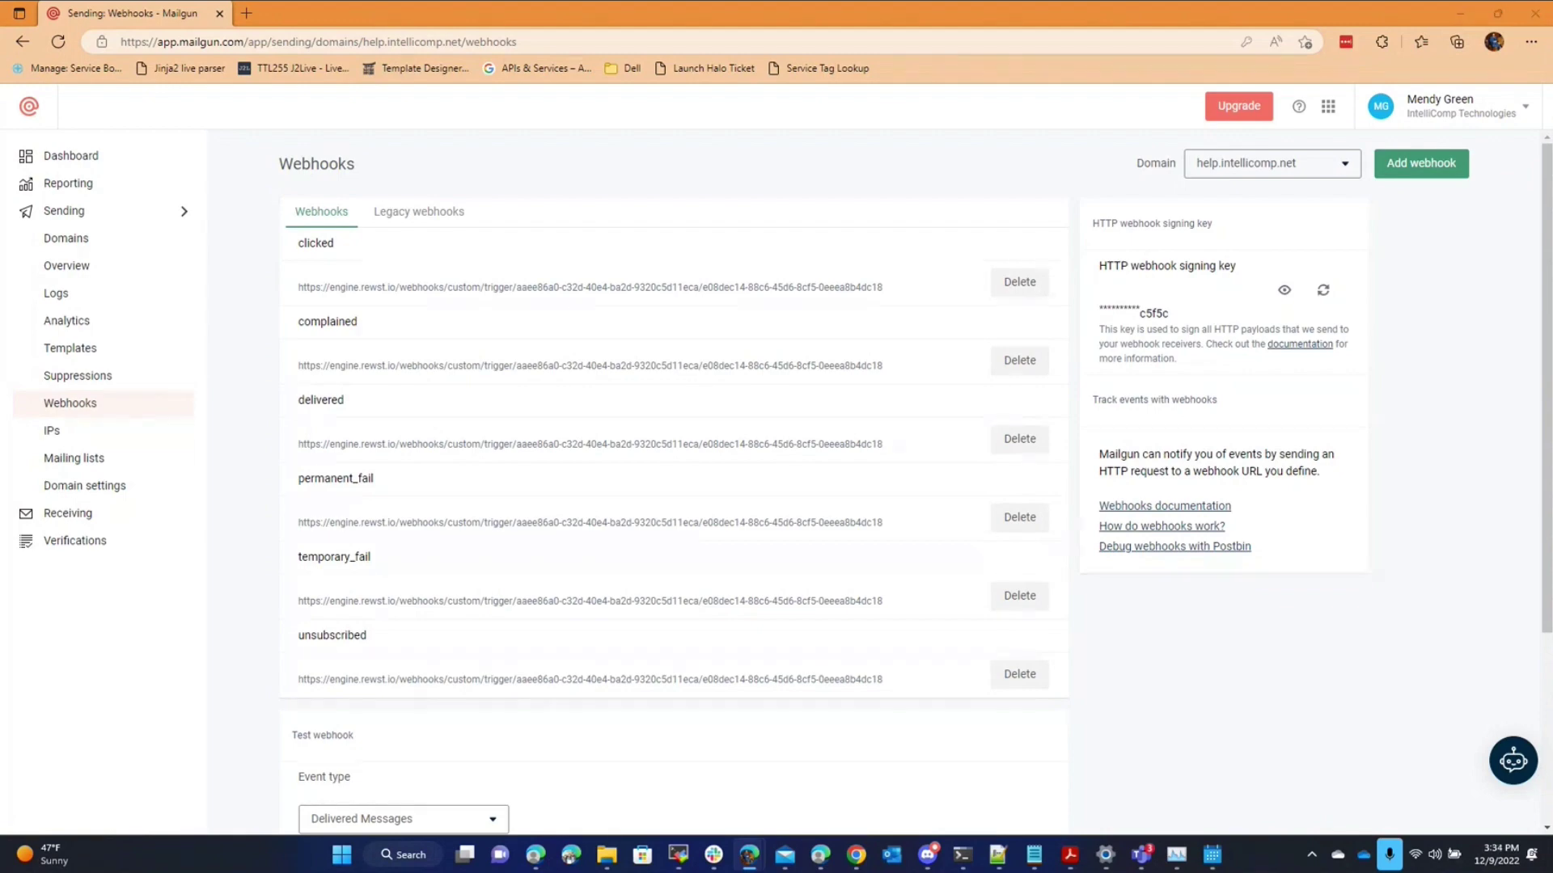
# Switch to Rewst and examine the Mailgun Update Halo Ticket workflow from grabMailGunVariables to closeWorkflow.
pyautogui.moveTo(1551, 189); pyautogui.dragTo(1118, 133)
pyautogui.doubleClick(1118, 132)
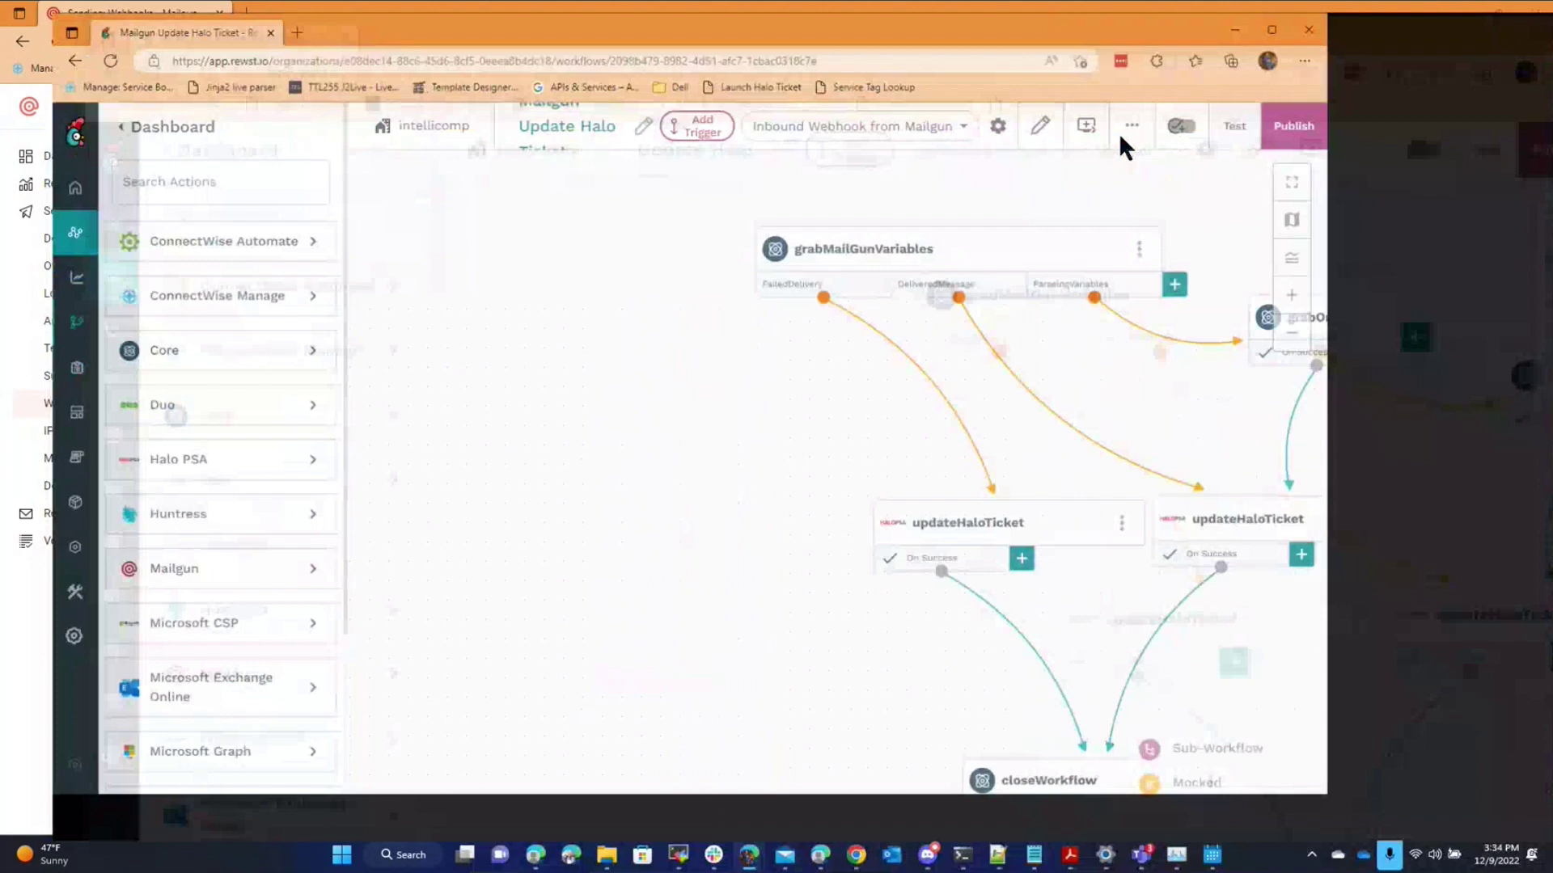
pyautogui.moveTo(1088, 397); pyautogui.dragTo(964, 386)
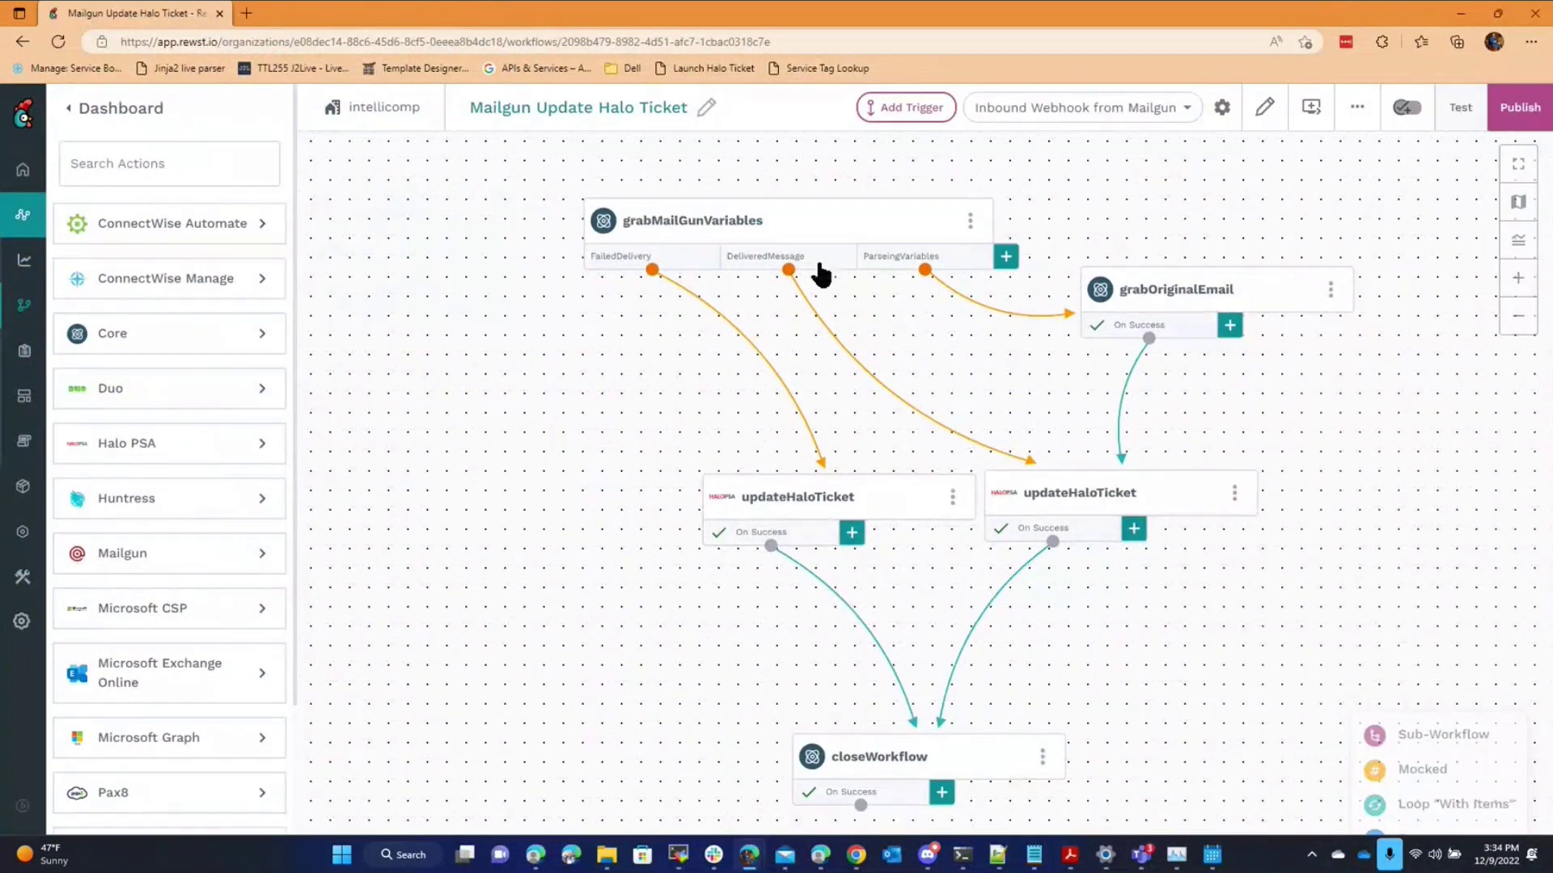
pyautogui.moveTo(885, 296); pyautogui.dragTo(784, 301)
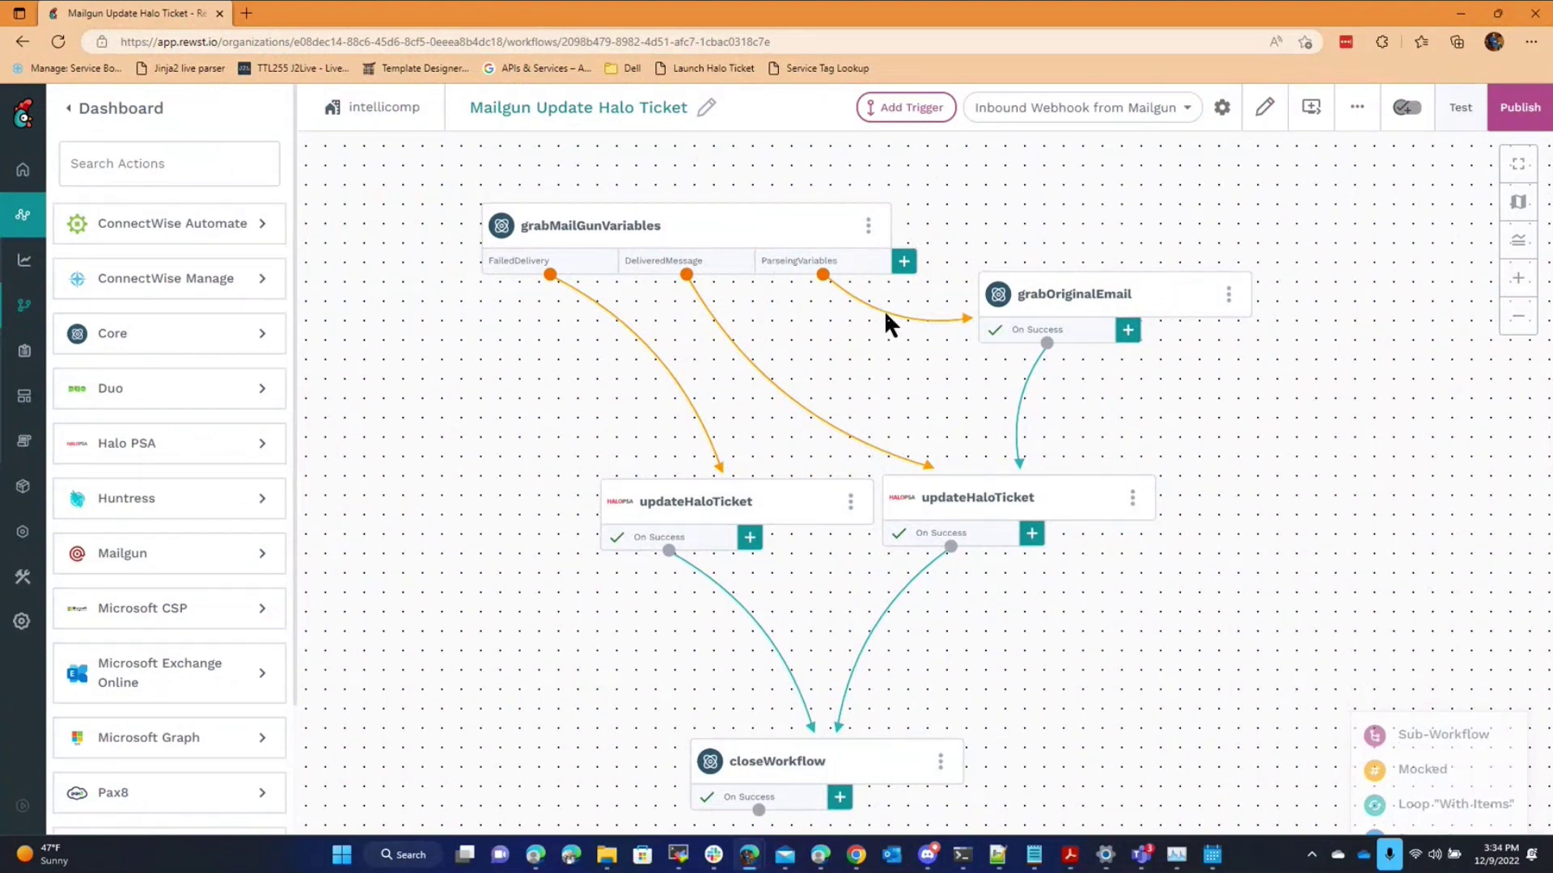
pyautogui.moveTo(884, 309); pyautogui.dragTo(817, 285)
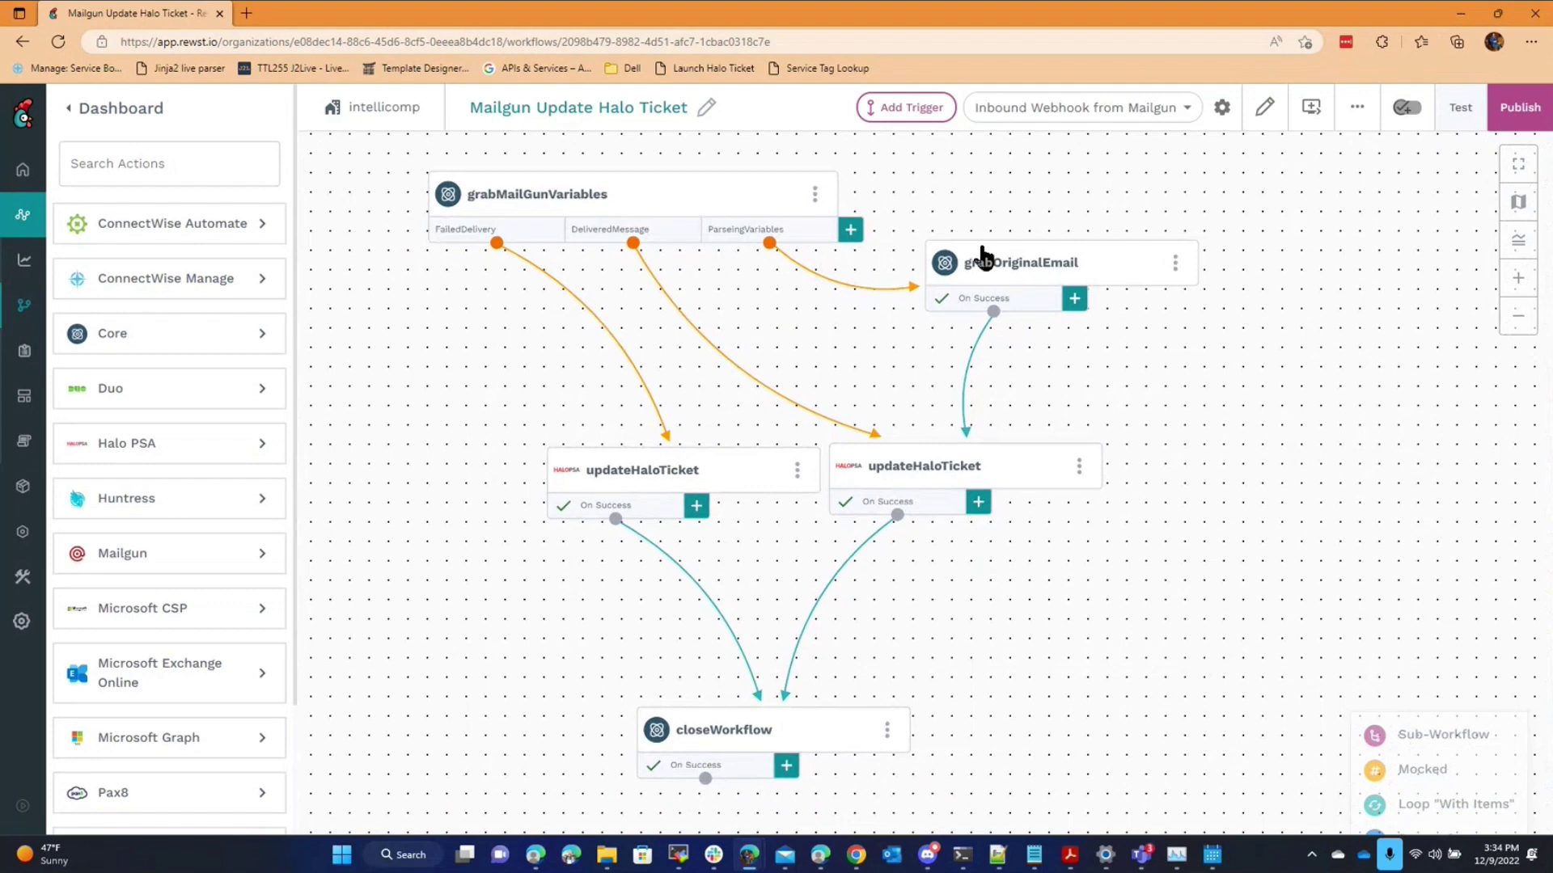